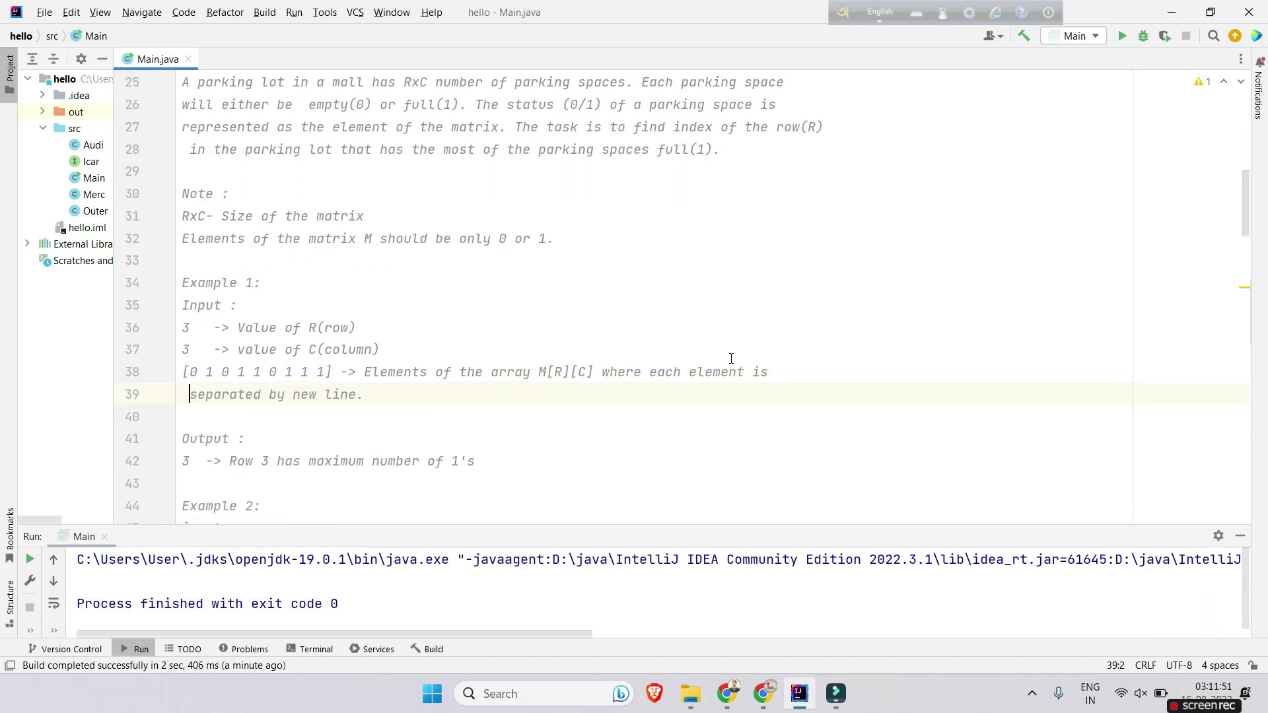
pyautogui.scroll(1, 731, 357)
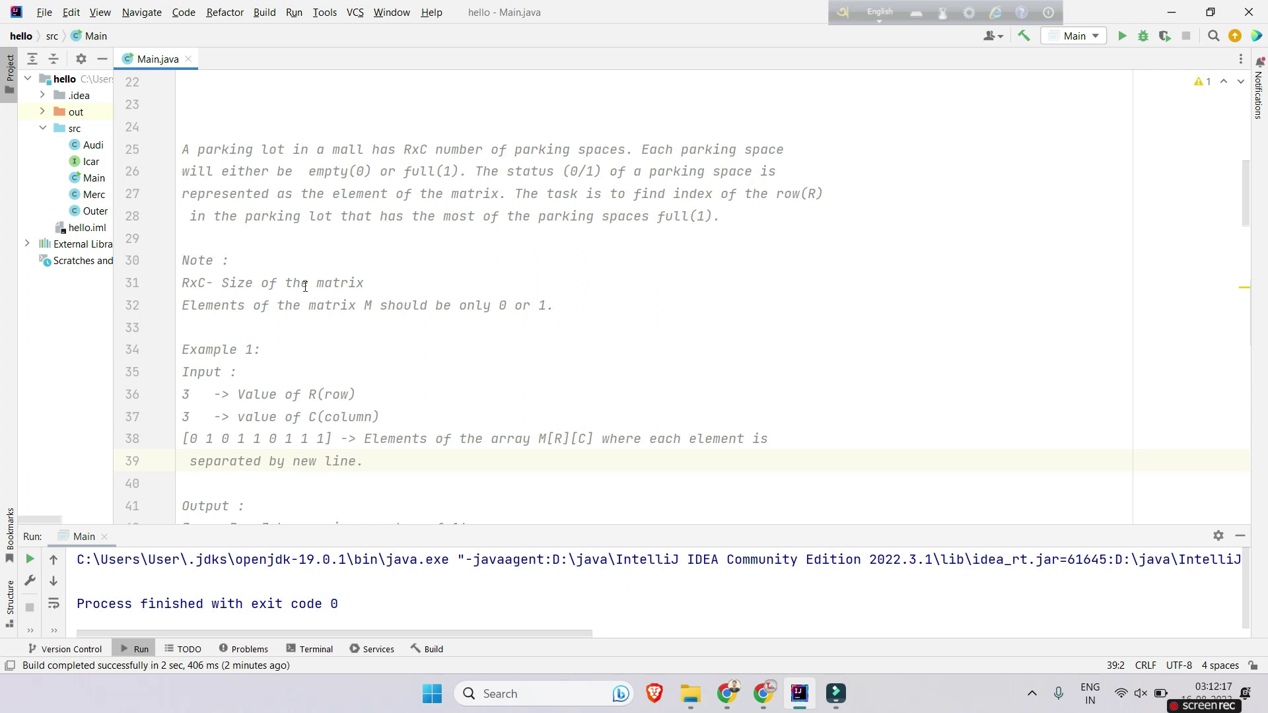
pyautogui.scroll(-1, 309, 294)
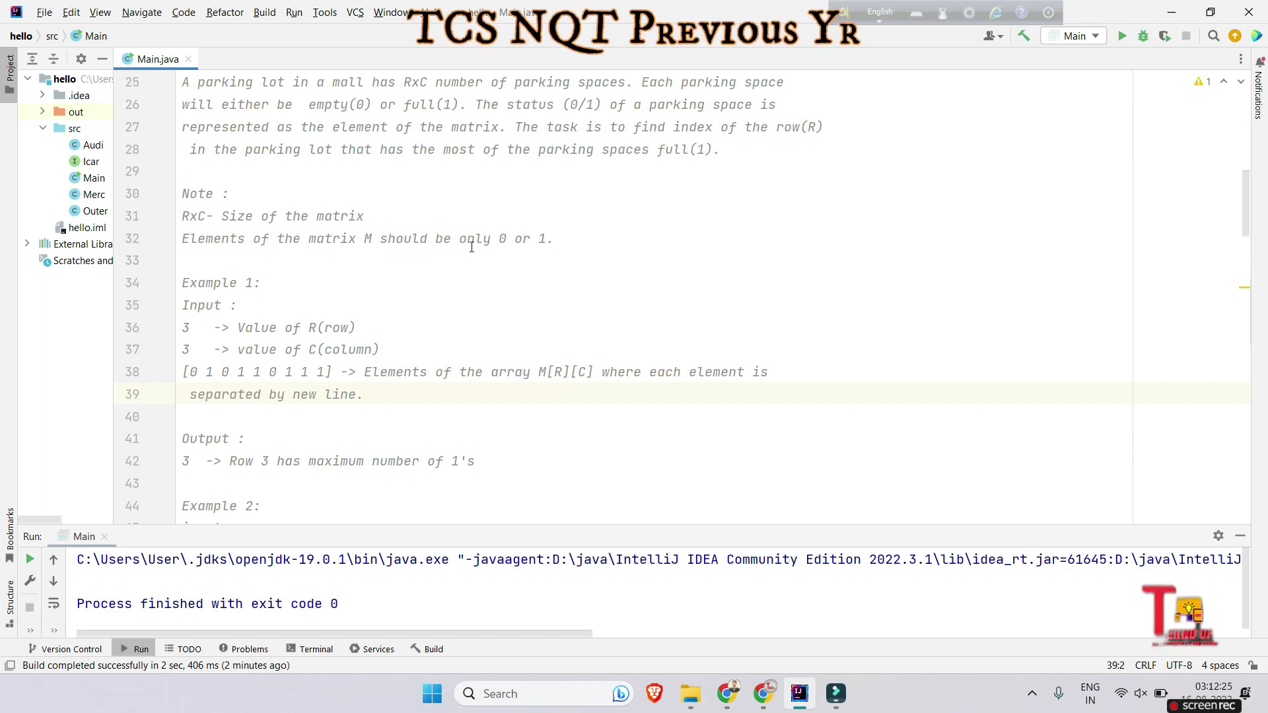
pyautogui.scroll(-1, 461, 368)
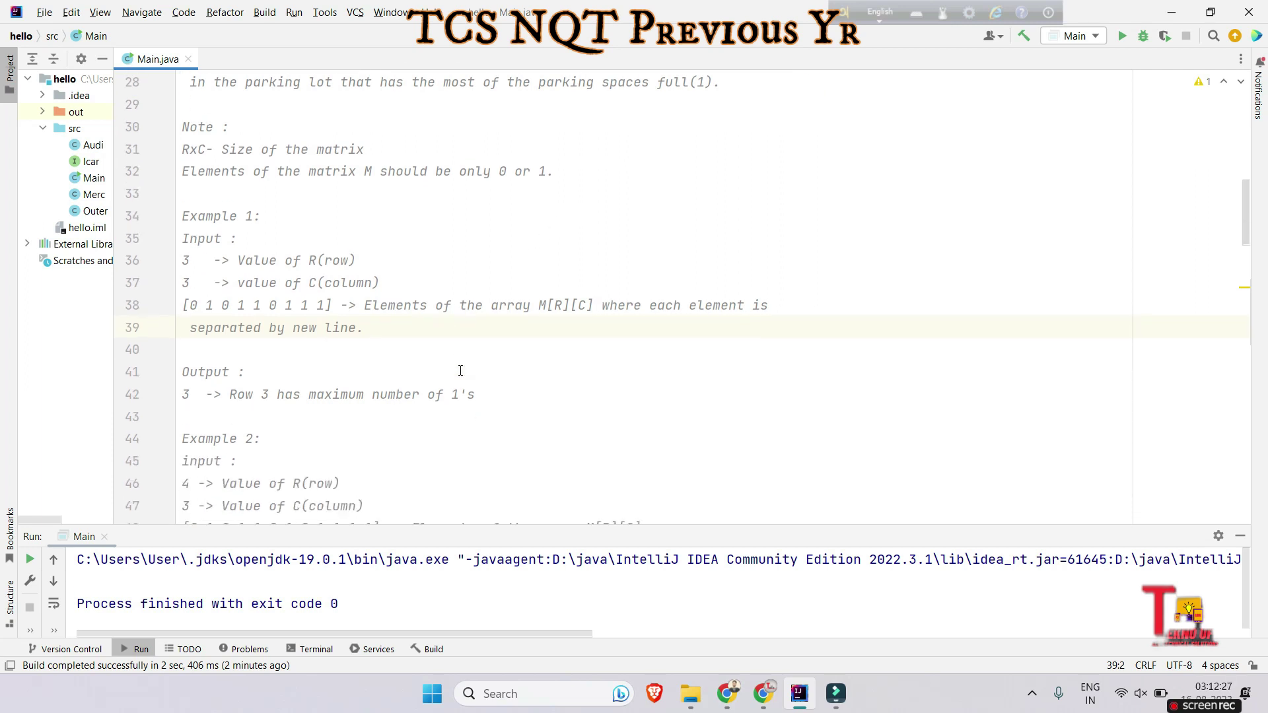
pyautogui.scroll(-1, 461, 371)
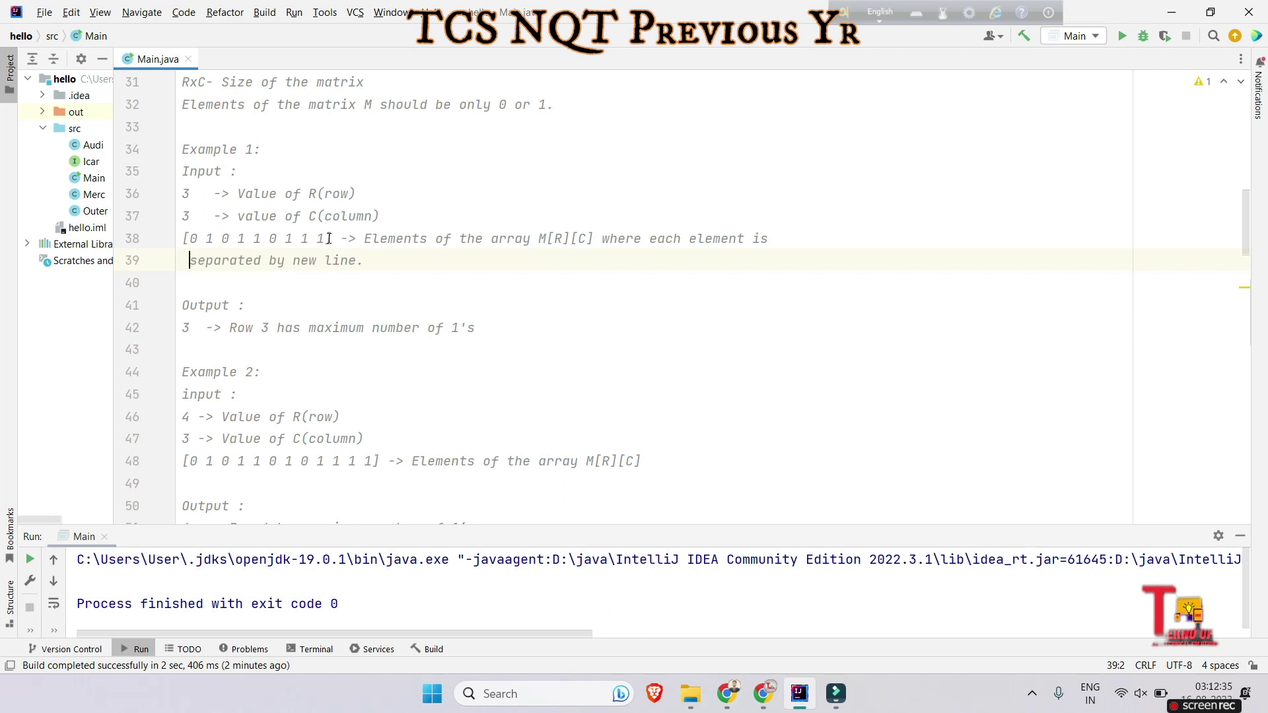
# Study Example 1's matrix rows 0 1 0, 1 1 0 and 1 1 1 in the problem statement.
pyautogui.moveTo(328, 237); pyautogui.dragTo(191, 237)
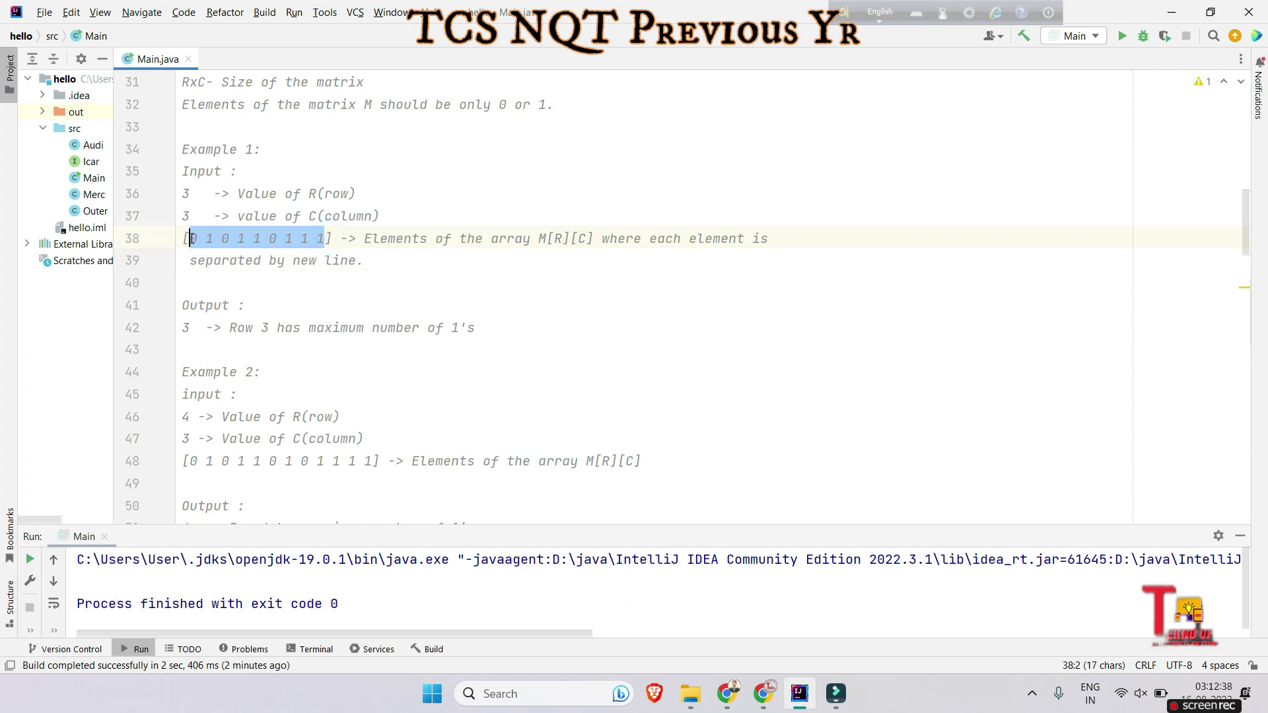
pyautogui.click(230, 240)
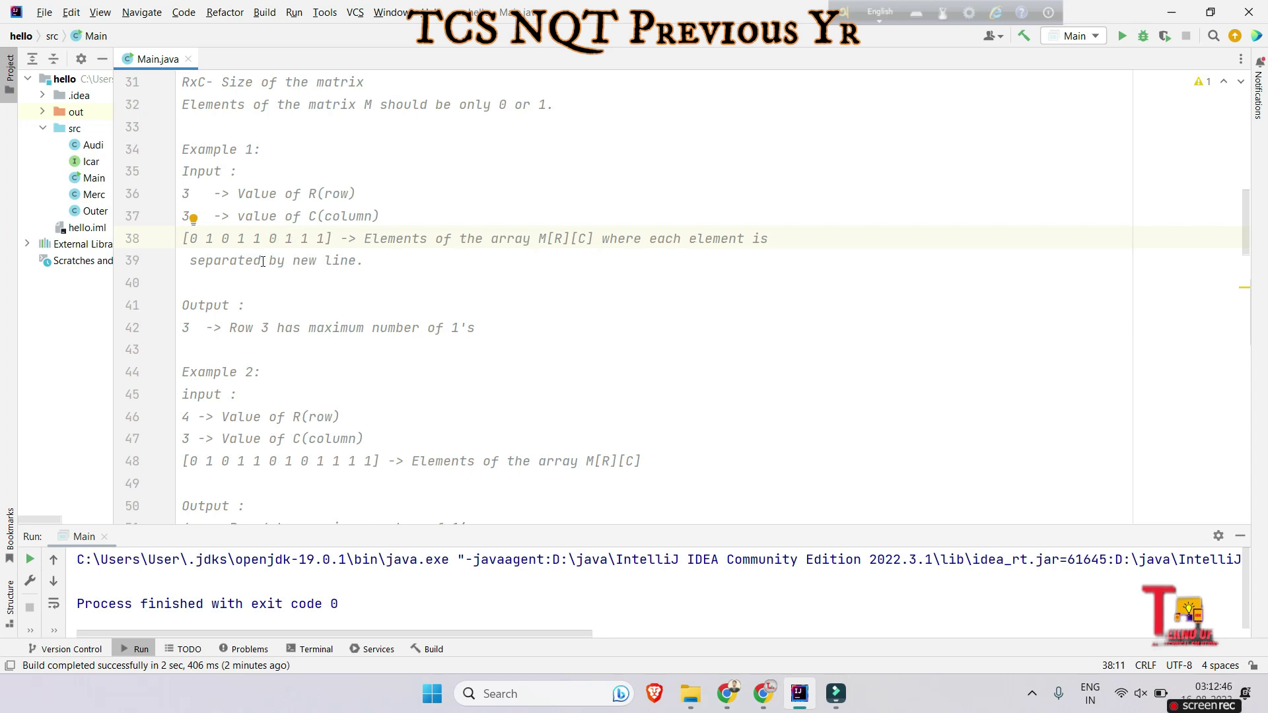
pyautogui.click(301, 238)
pyautogui.scroll(1, 340, 326)
pyautogui.click(236, 353)
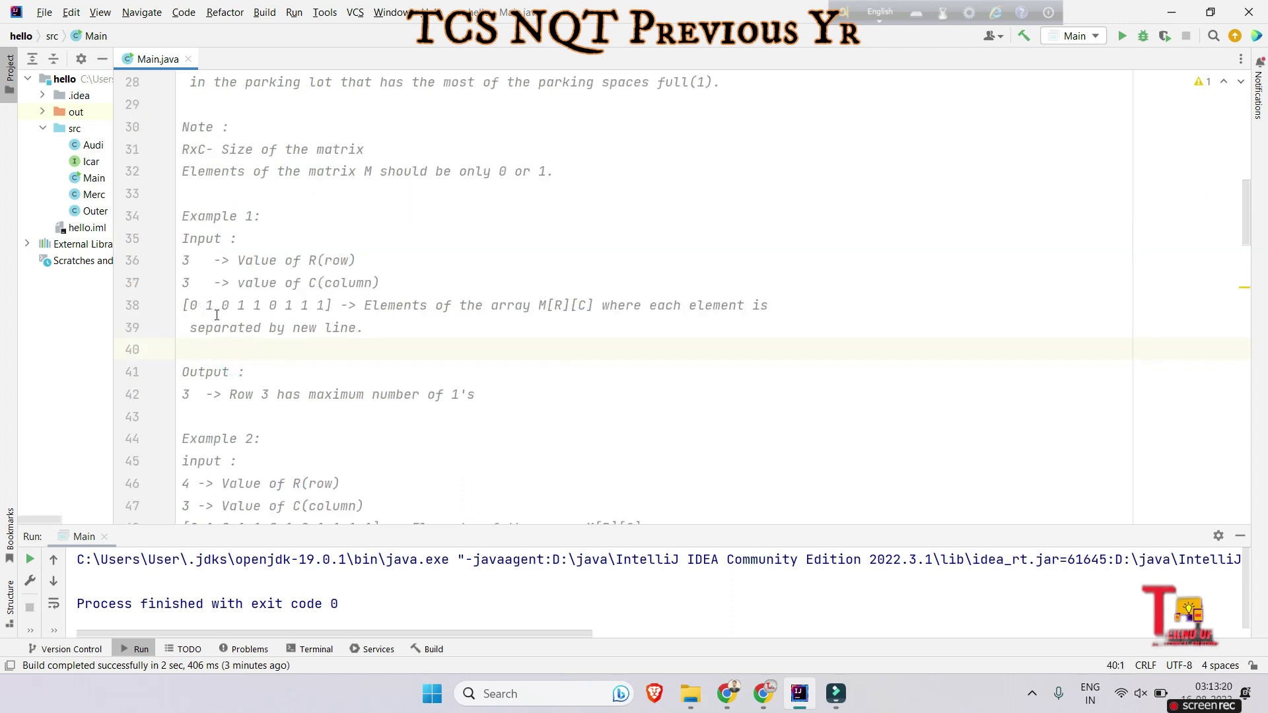
pyautogui.moveTo(189, 305); pyautogui.dragTo(229, 306)
pyautogui.click(236, 305)
pyautogui.moveTo(238, 305); pyautogui.dragTo(325, 307)
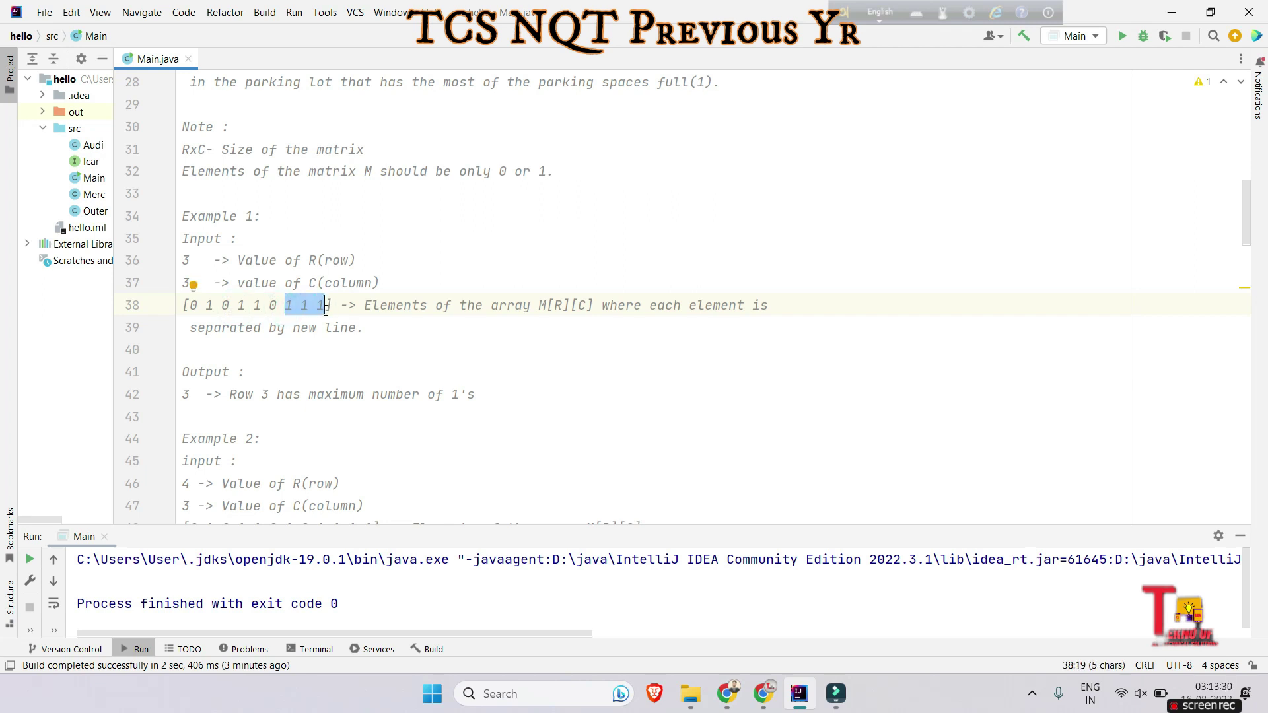
pyautogui.click(326, 308)
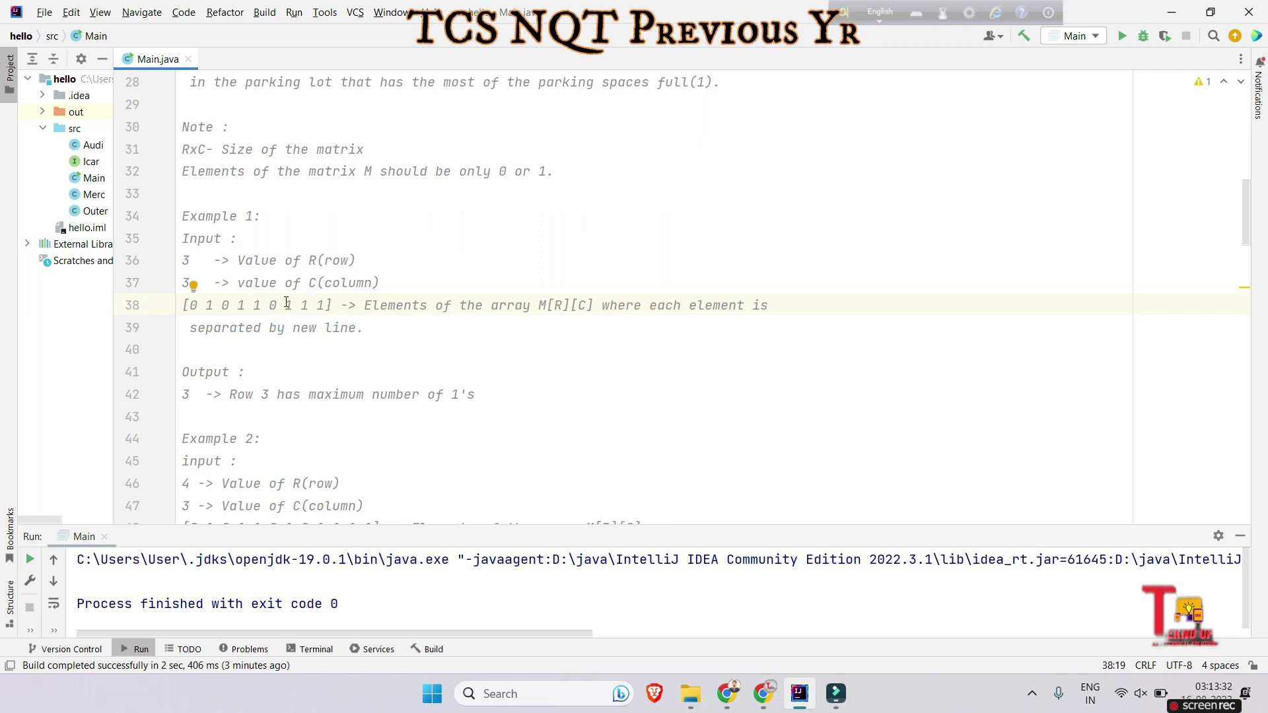
pyautogui.moveTo(285, 308); pyautogui.dragTo(322, 307)
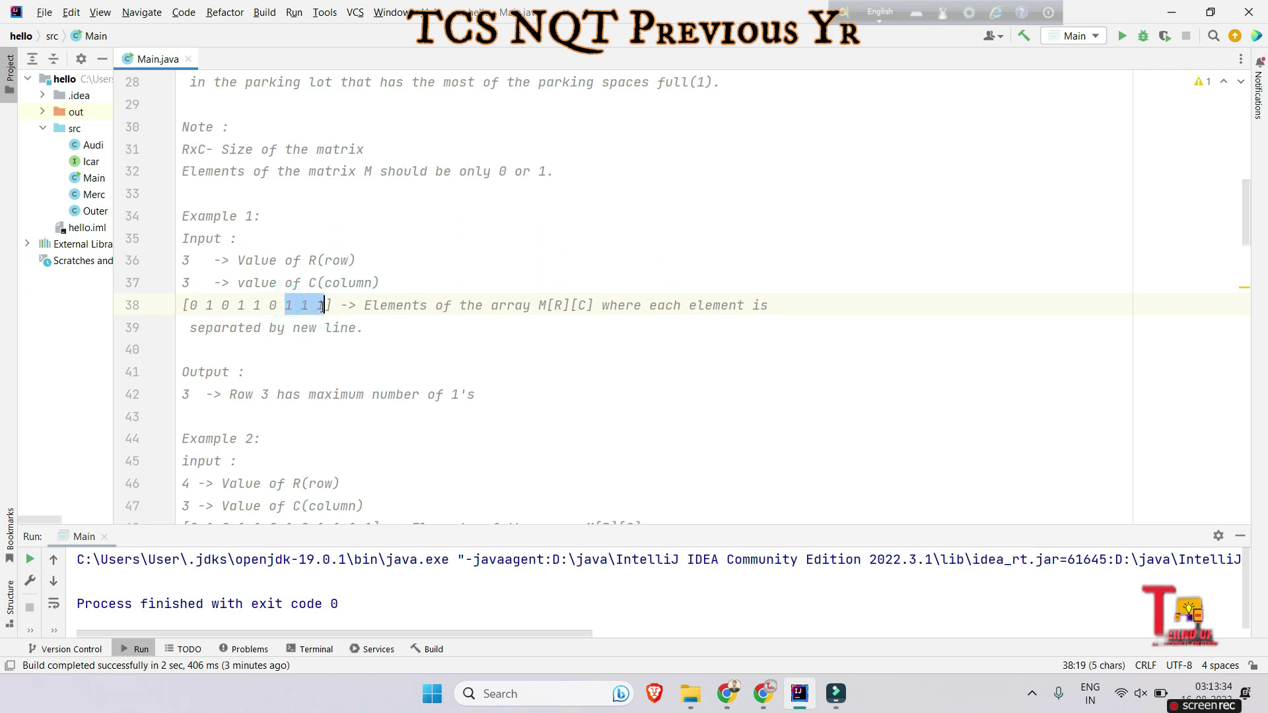
pyautogui.click(323, 307)
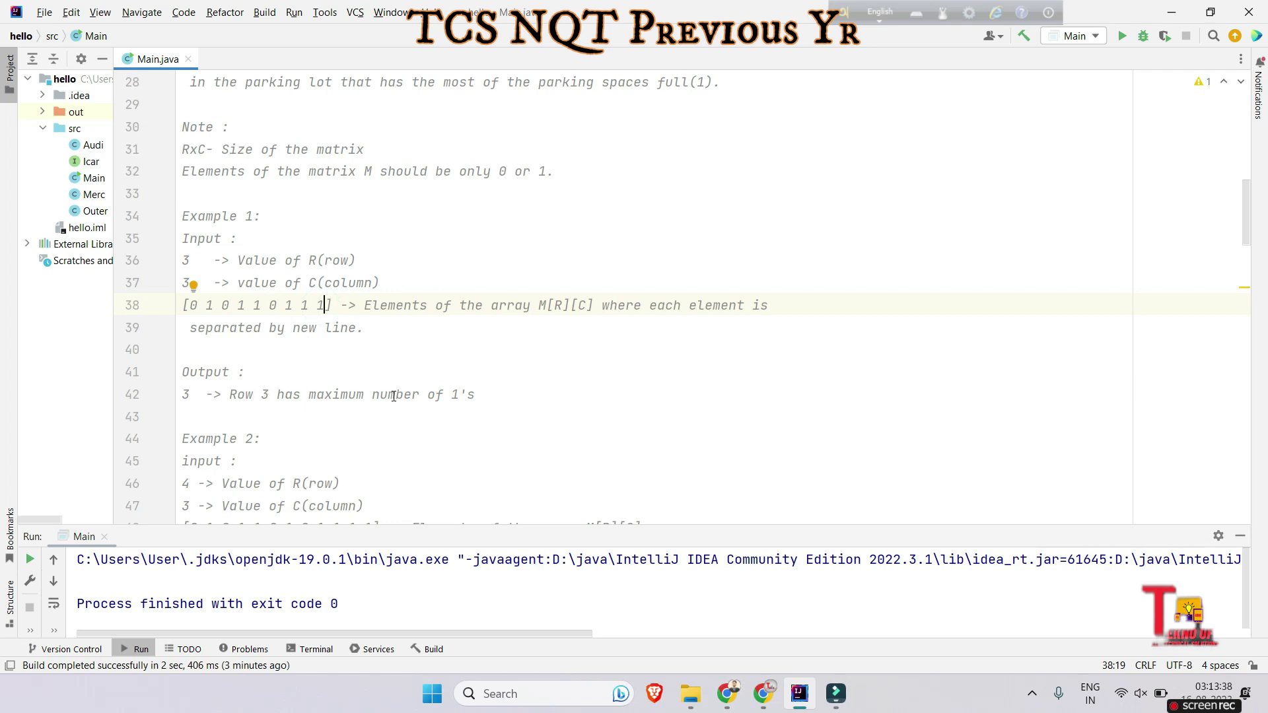
pyautogui.scroll(-2, 393, 395)
pyautogui.scroll(-1, 393, 395)
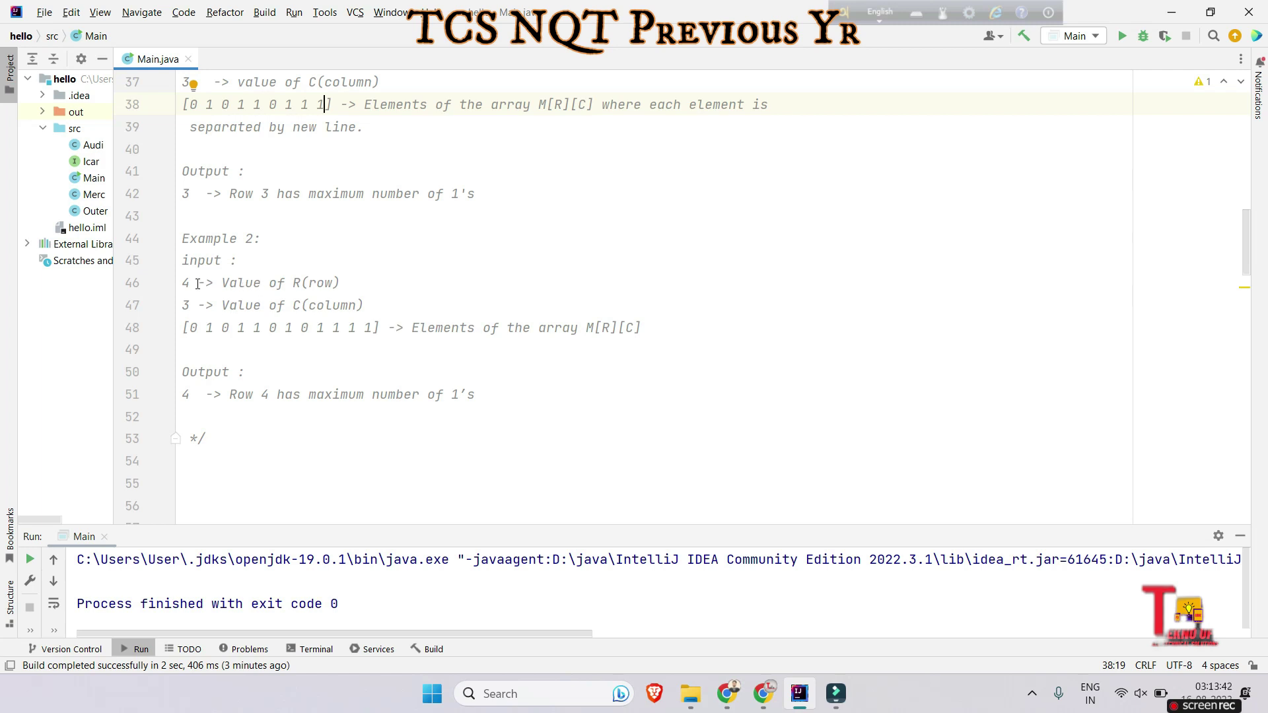
# Study Example 2's row count 4, column count 3 and its matrix rows.
pyautogui.moveTo(197, 284); pyautogui.dragTo(182, 286)
pyautogui.click(190, 283)
pyautogui.click(195, 307)
pyautogui.moveTo(194, 307)
pyautogui.mouseDown()
pyautogui.moveTo(181, 307)
pyautogui.moveTo(229, 330)
pyautogui.mouseUp()
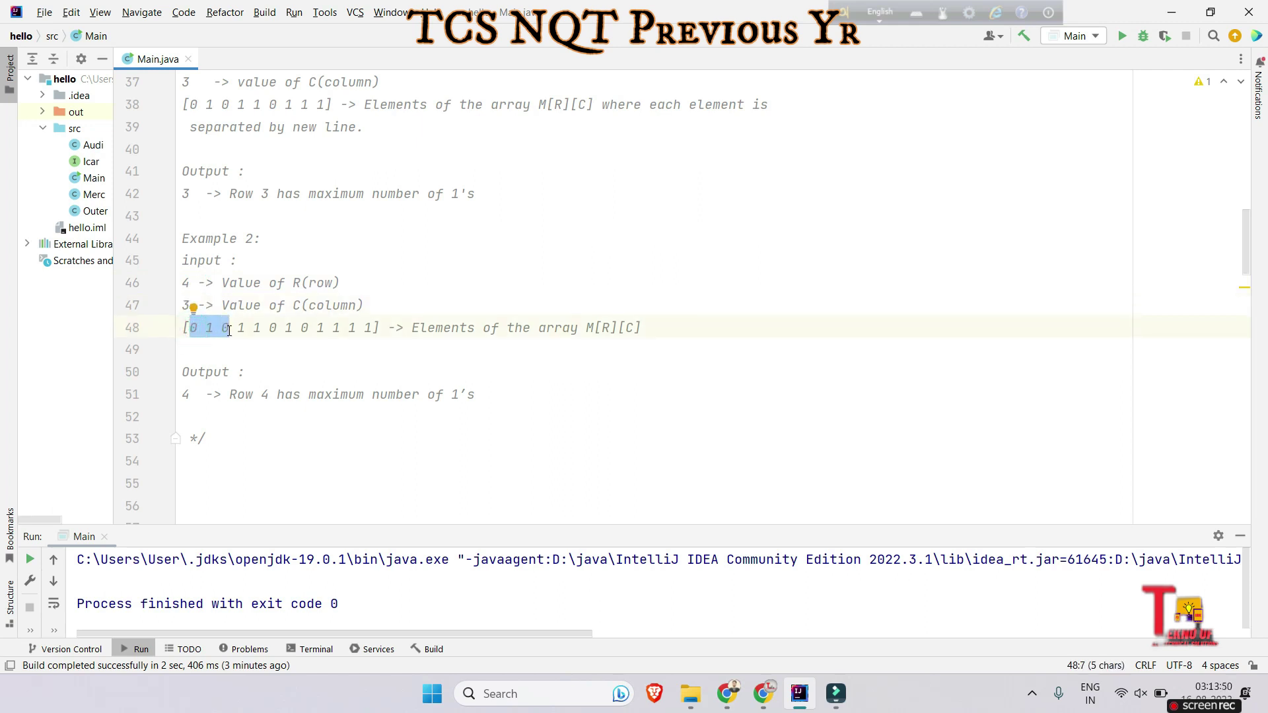
pyautogui.click(228, 330)
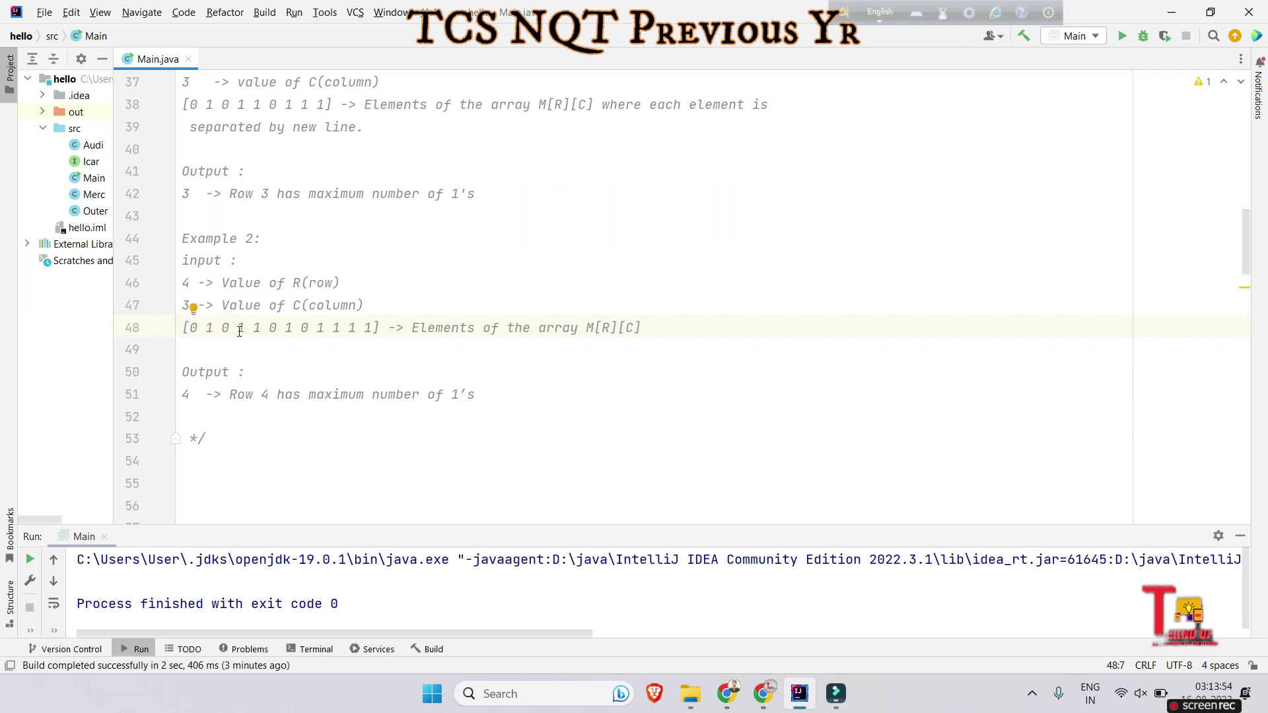
pyautogui.moveTo(239, 329); pyautogui.dragTo(276, 331)
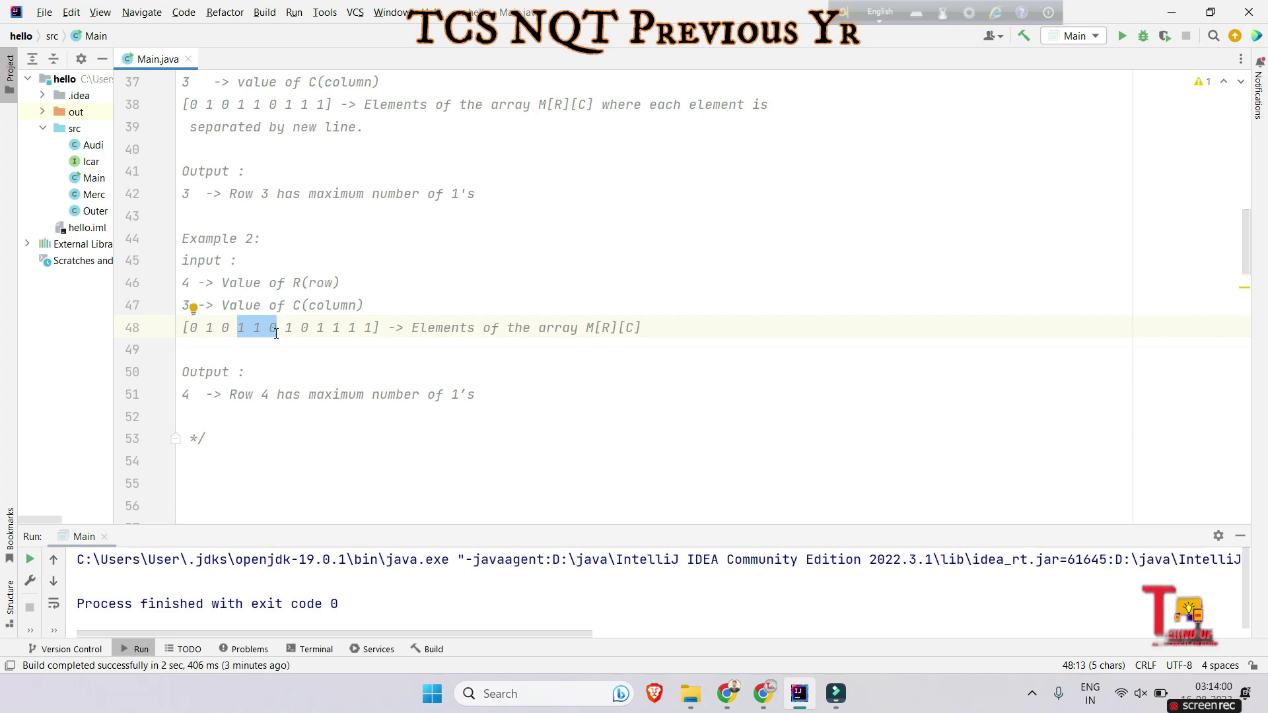
pyautogui.moveTo(284, 331); pyautogui.dragTo(373, 328)
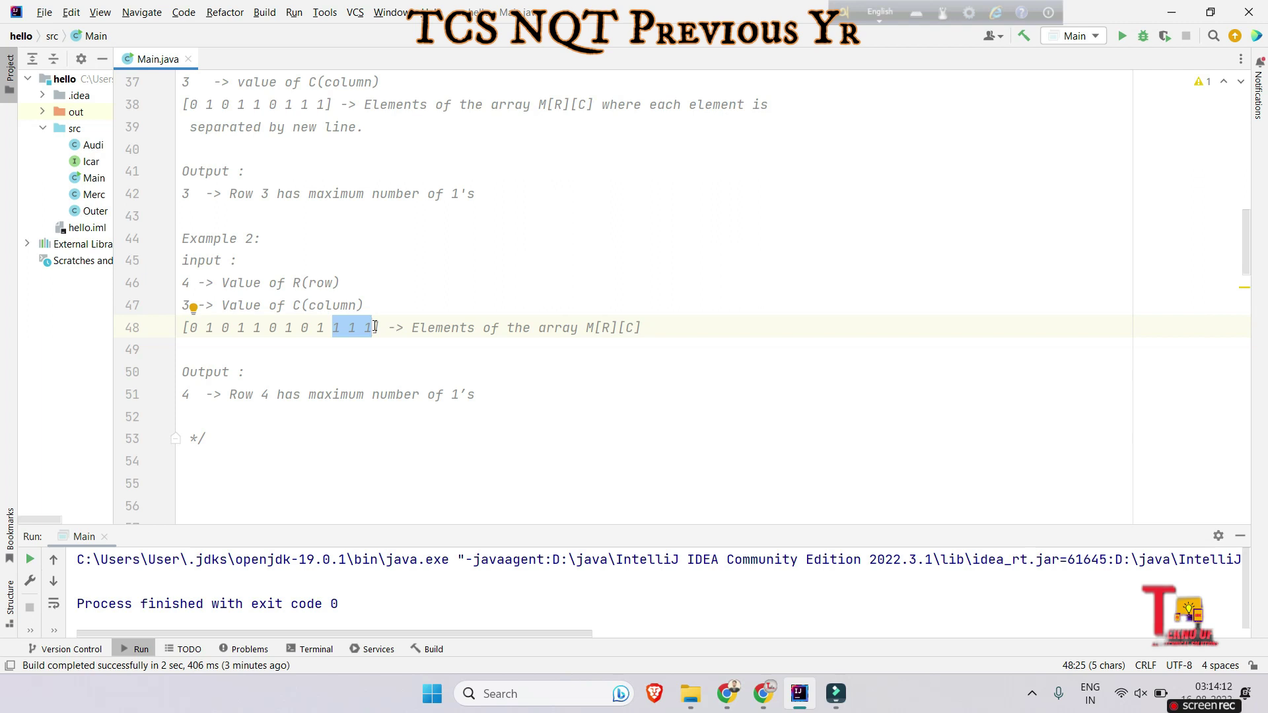
pyautogui.click(203, 391)
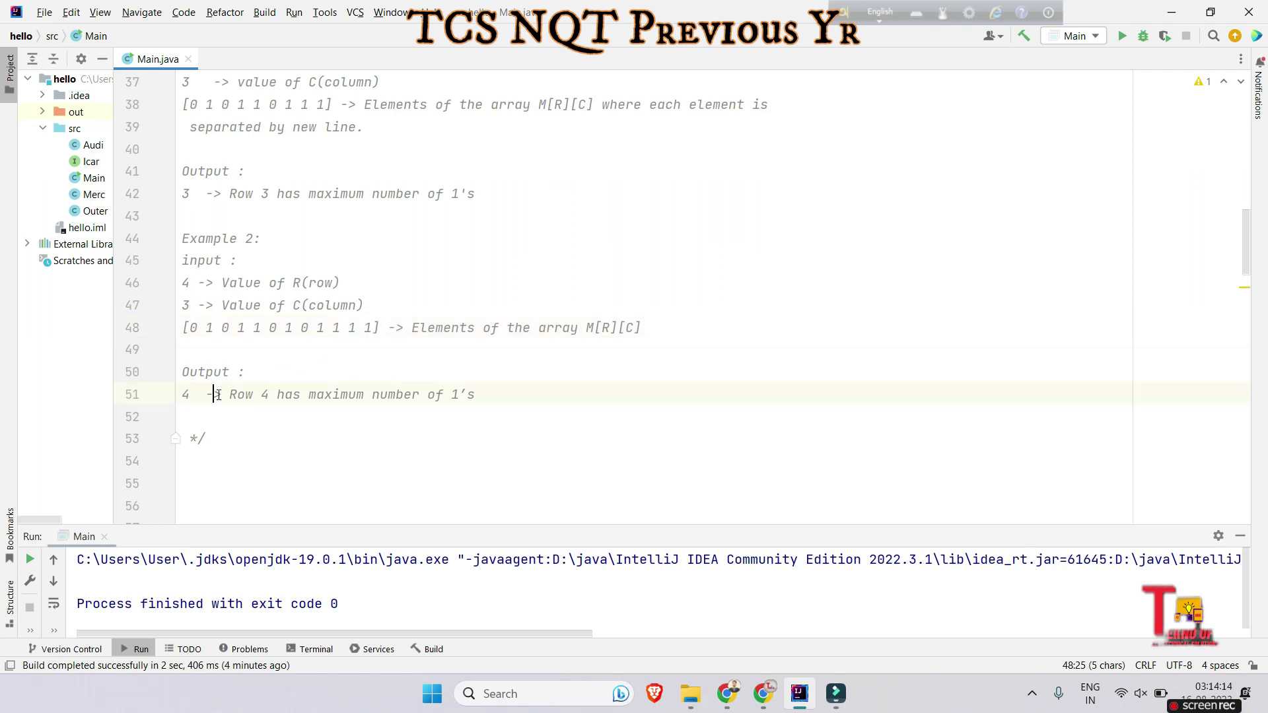
pyautogui.click(248, 368)
pyautogui.scroll(-3, 376, 448)
pyautogui.scroll(-2, 376, 447)
pyautogui.scroll(-1, 375, 448)
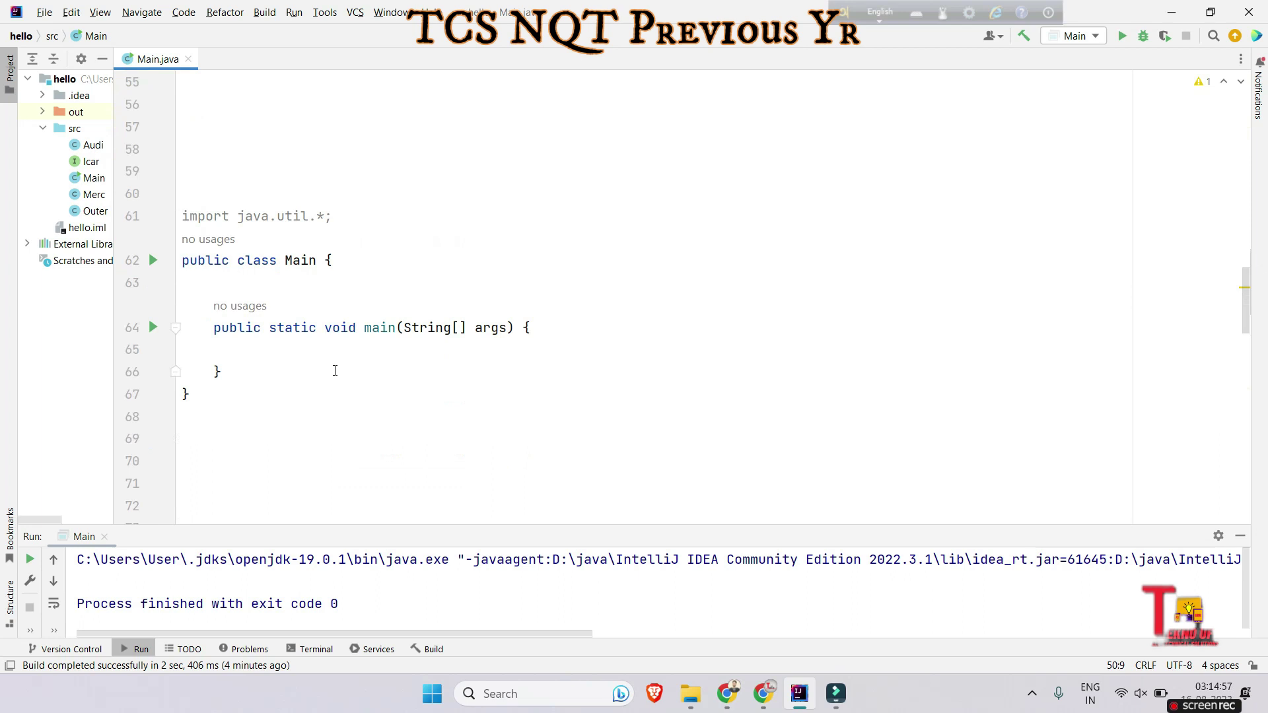
# In main, create a Scanner sc and read row and col with sc.nextInt().
pyautogui.click(281, 348)
pyautogui.write('sca')
pyautogui.press('BackSpace')
pyautogui.press('BackSpace')
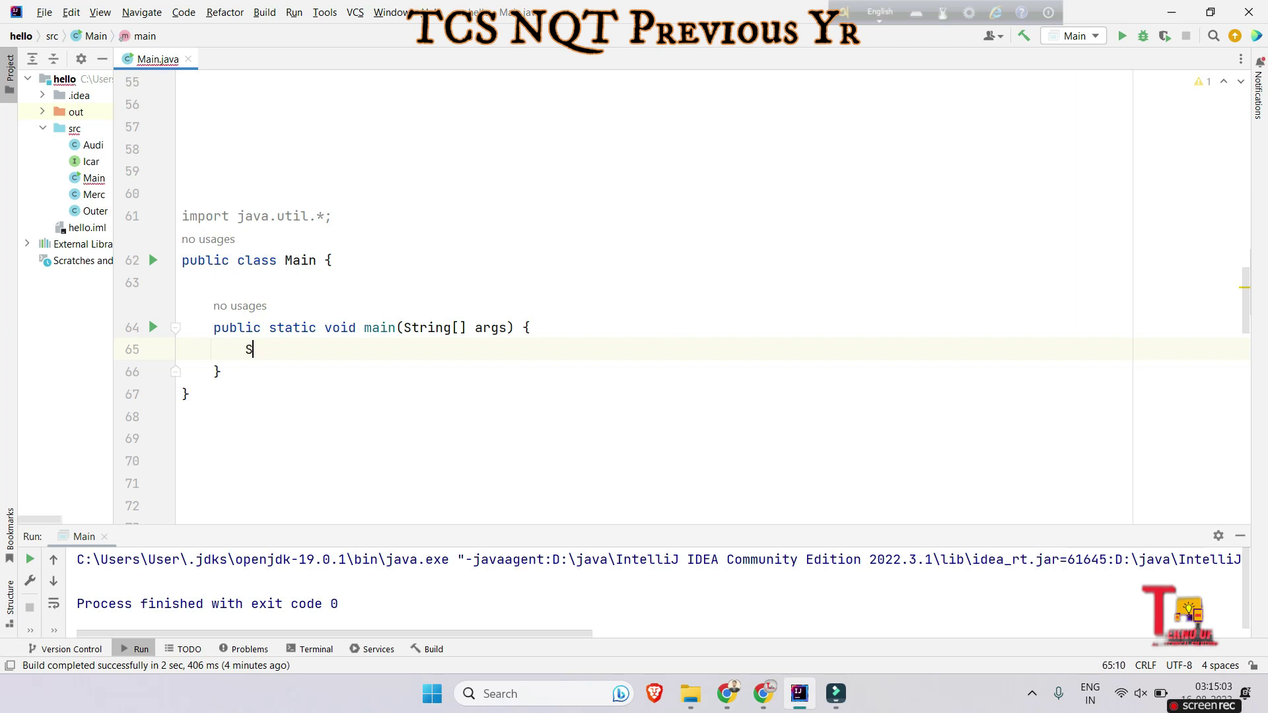
pyautogui.press('BackSpace')
pyautogui.write('Sca')
pyautogui.press('Return')
pyautogui.write('sc = n')
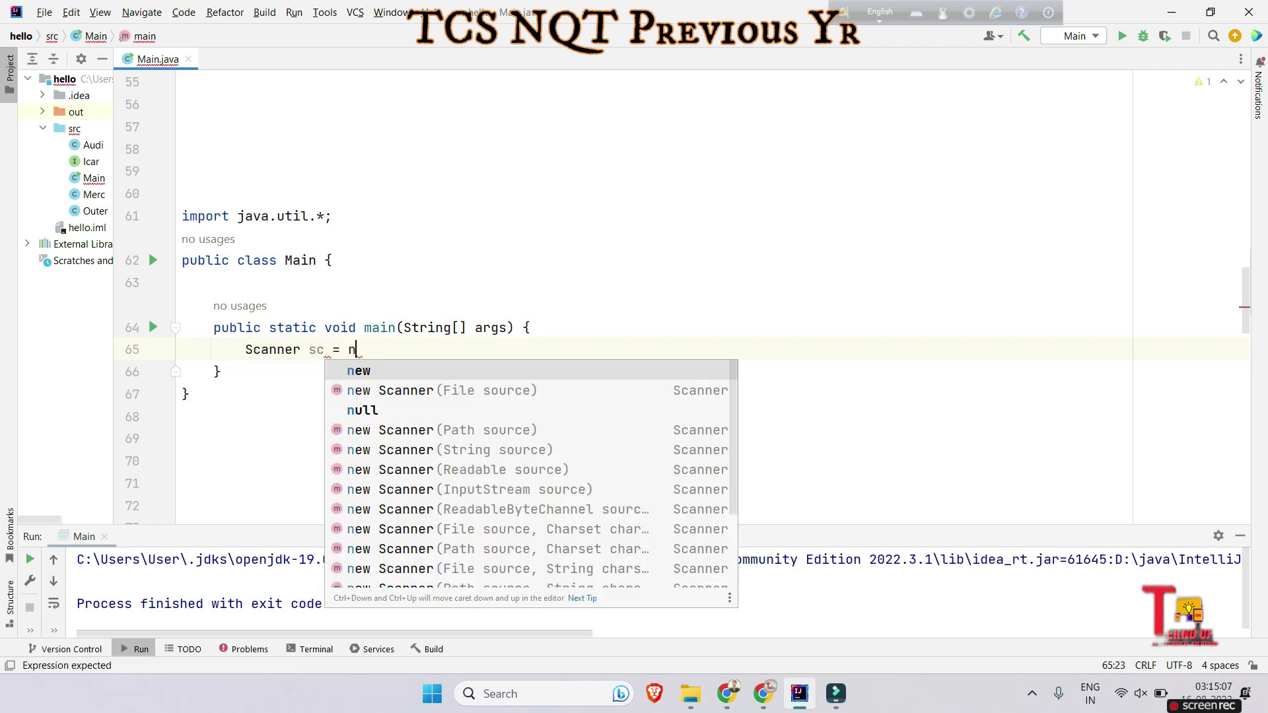
pyautogui.write('ew ')
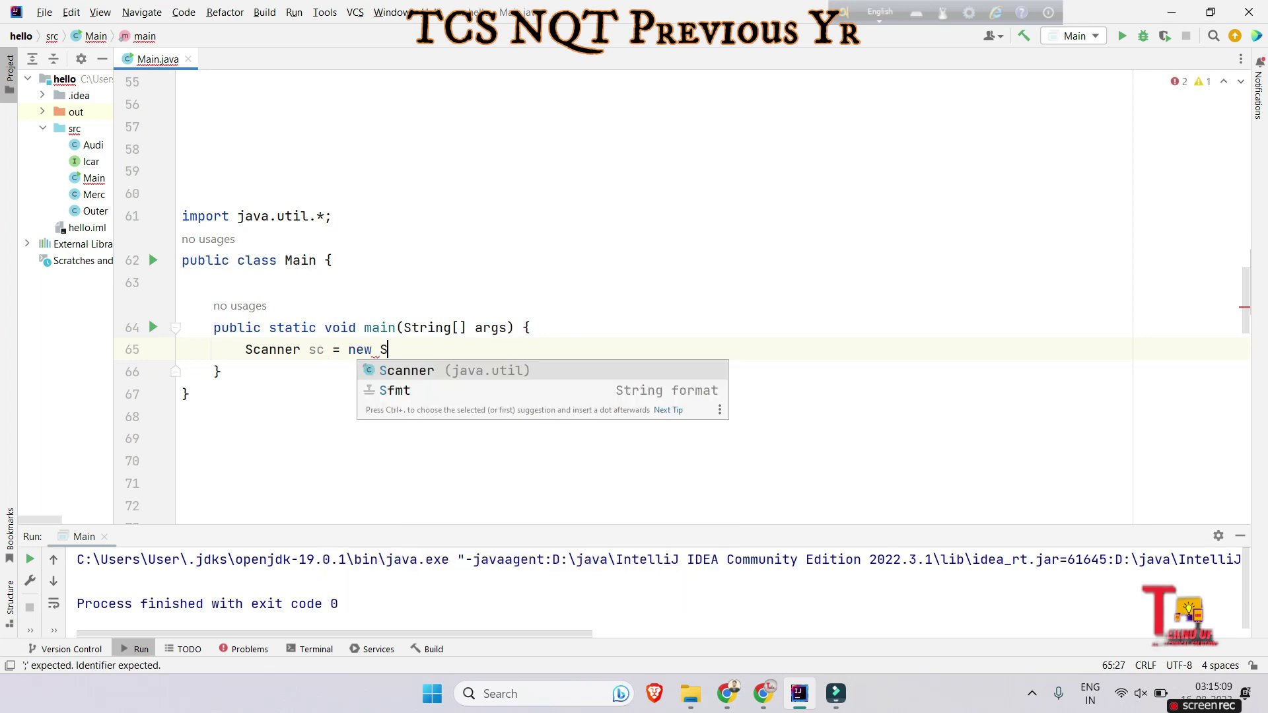
pyautogui.write('Scanner(System.in')
pyautogui.press('Return')
pyautogui.write(');')
pyautogui.press('Return')
pyautogui.write('int row=sc.')
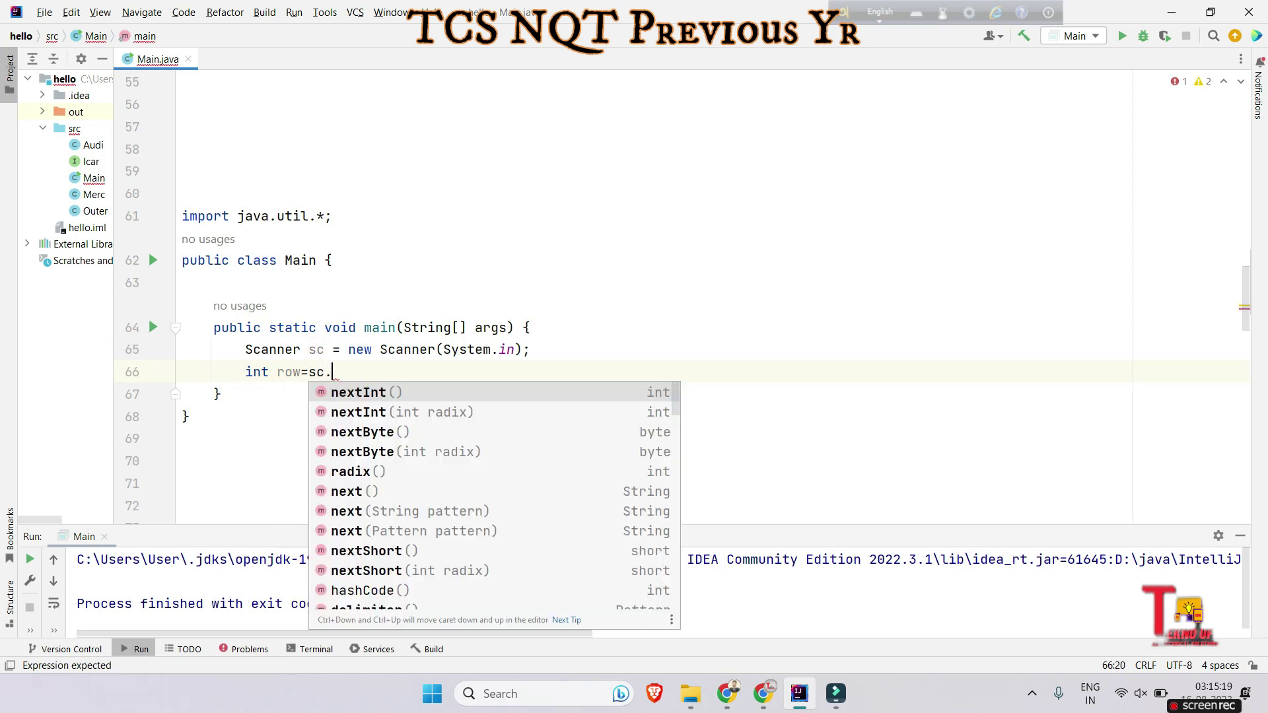
pyautogui.press('Return')
pyautogui.write(';')
pyautogui.press('Return')
pyautogui.write('int col')
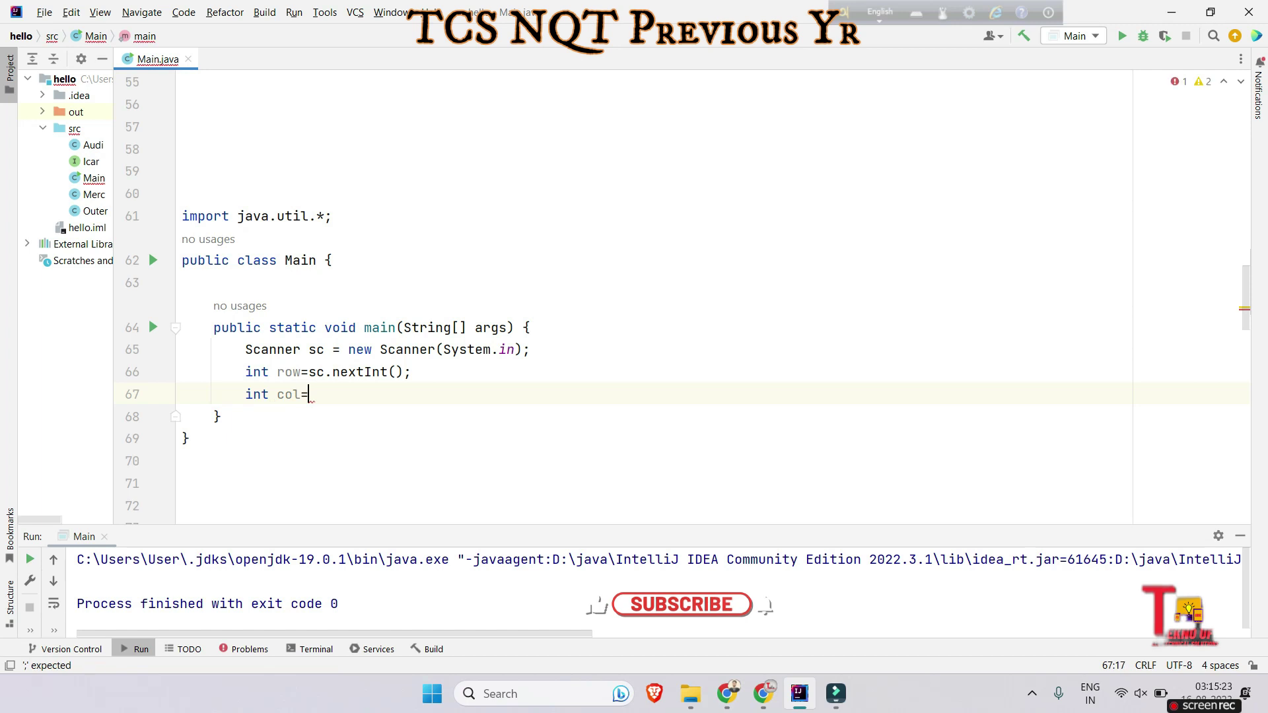
pyautogui.write('=sc.n')
pyautogui.press('Return')
pyautogui.write(';')
pyautogui.press('Return')
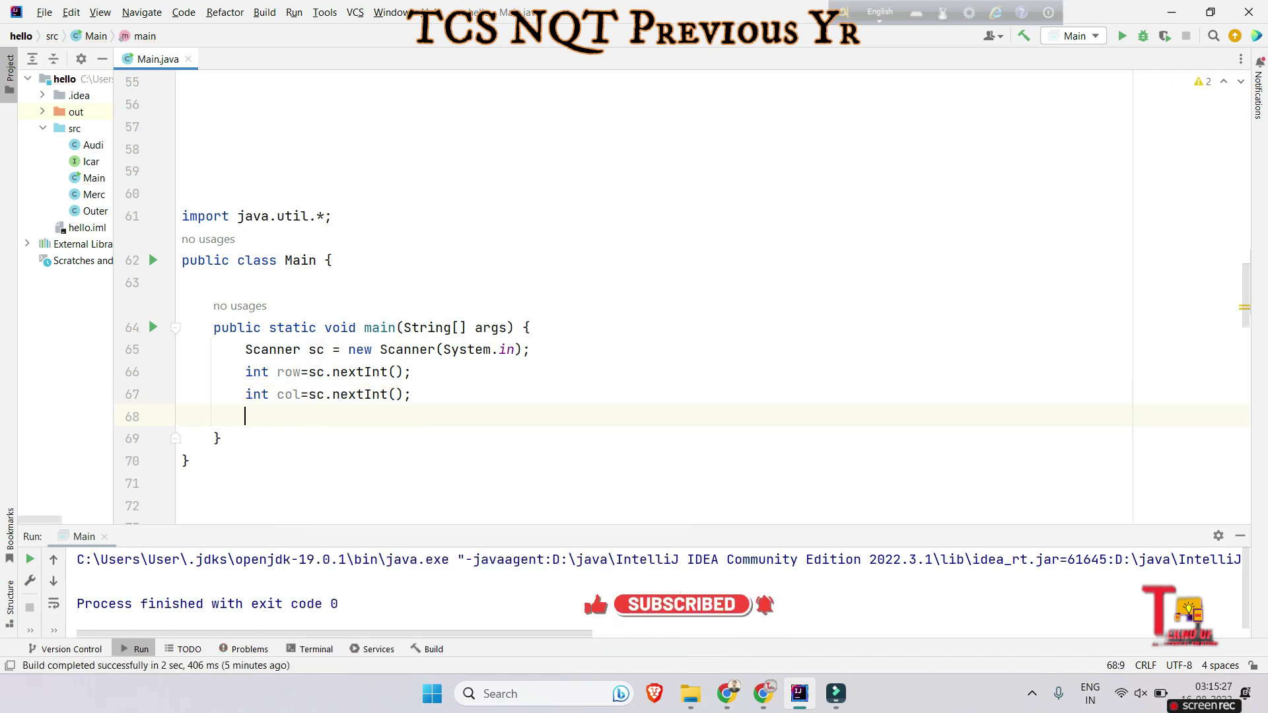
pyautogui.write('int ')
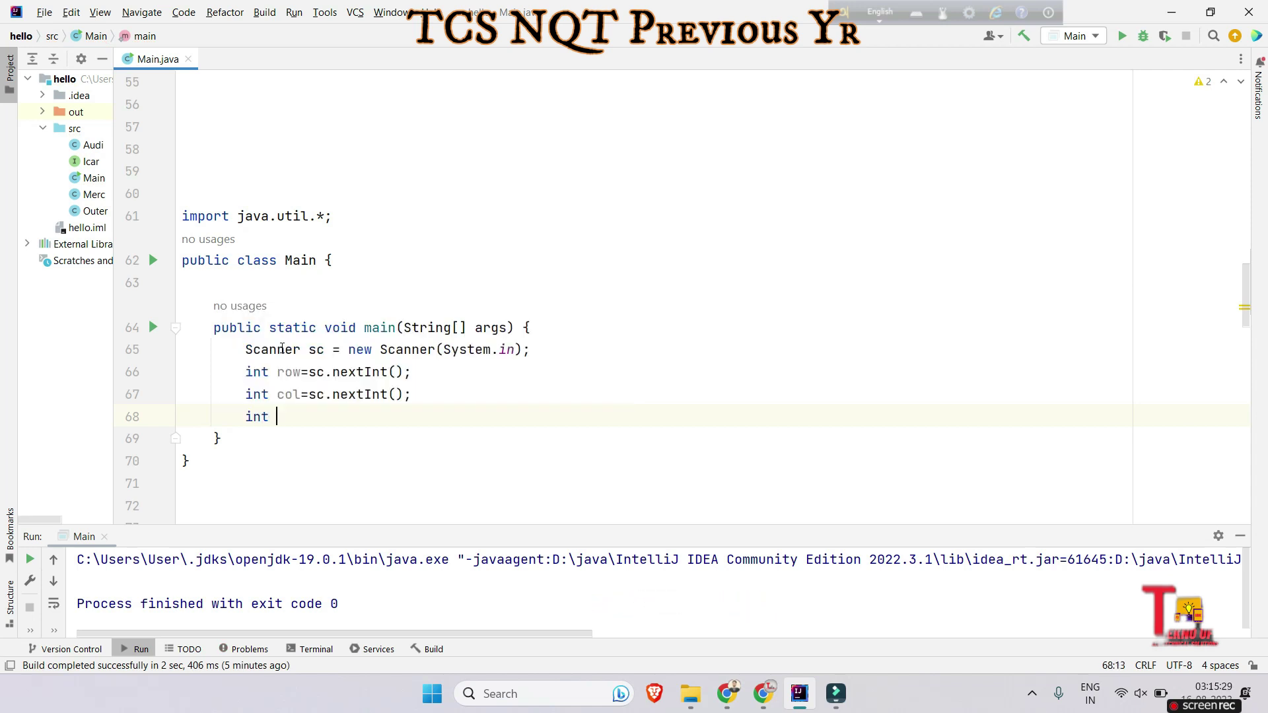
pyautogui.write('arr[')
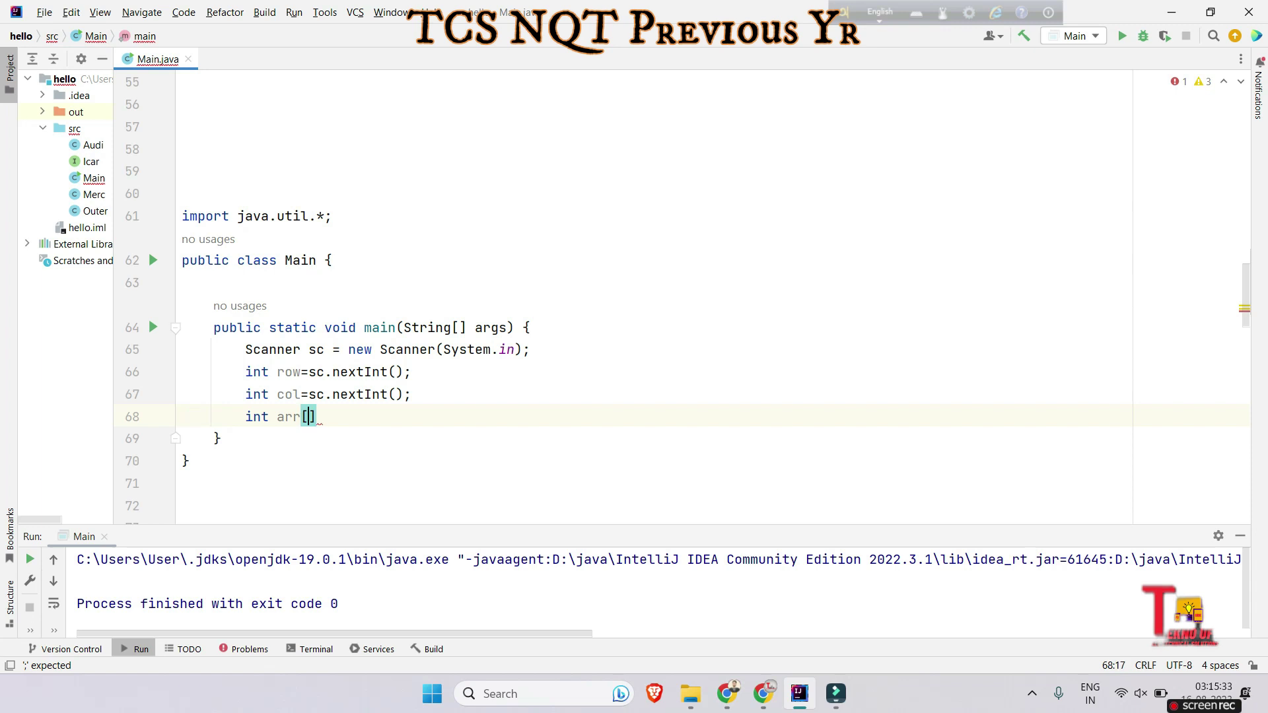
pyautogui.write('][')
# Declare int arr[][] = new int[row][col] using autocomplete.
pyautogui.press('Down')
pyautogui.press('Home')
pyautogui.press('Home')
pyautogui.press('Left')
pyautogui.write('= new')
pyautogui.press('Return')
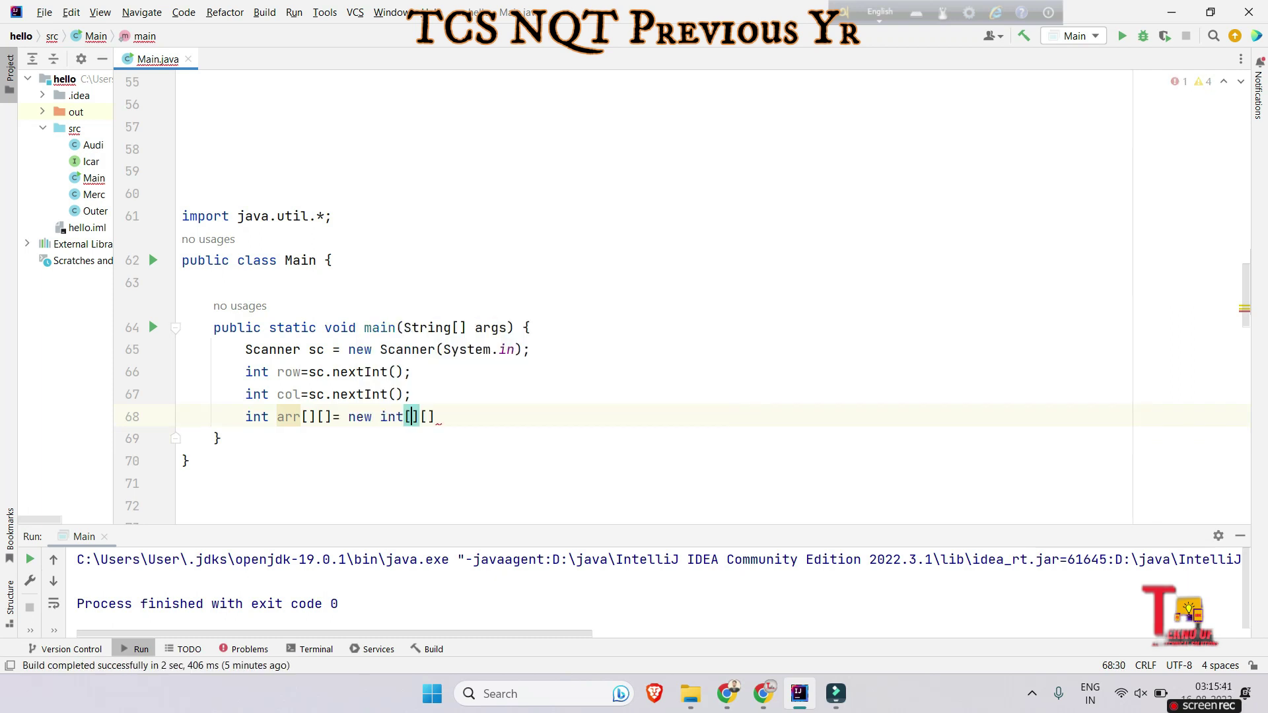
pyautogui.write('ro')
pyautogui.press('Return')
pyautogui.press('Right')
pyautogui.write('co')
pyautogui.press('Return')
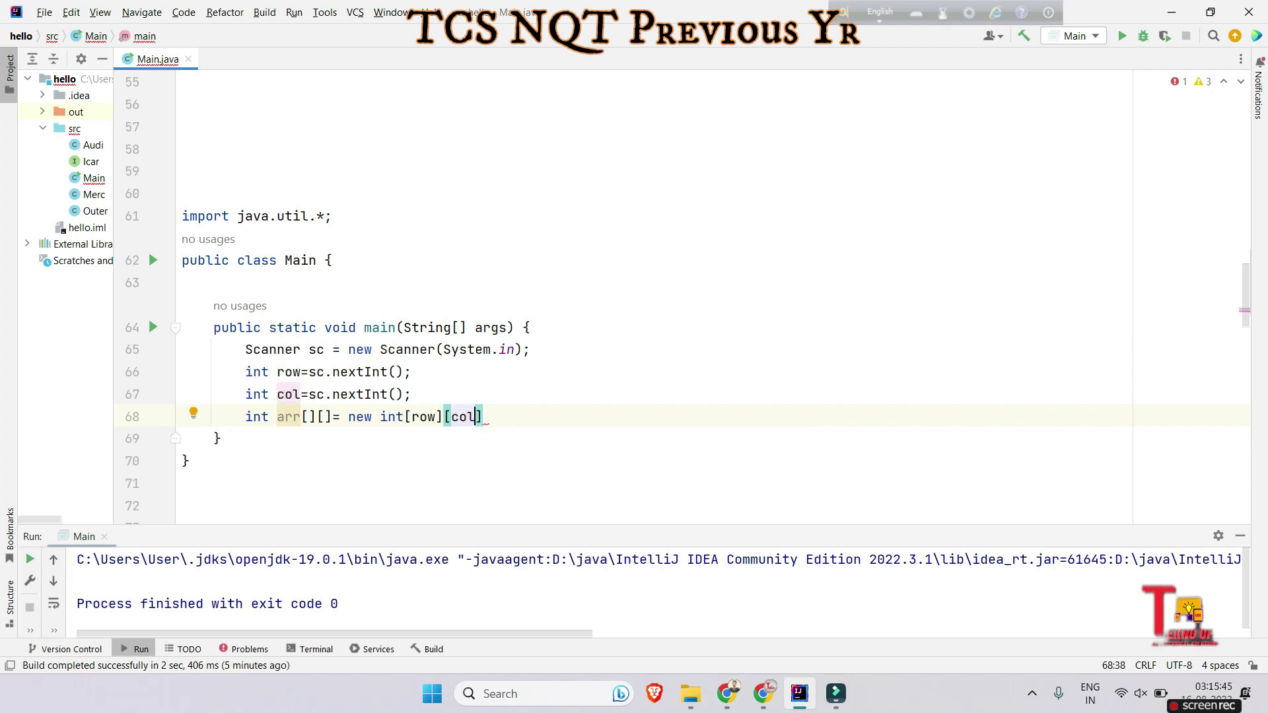
pyautogui.press('Right')
pyautogui.write(';')
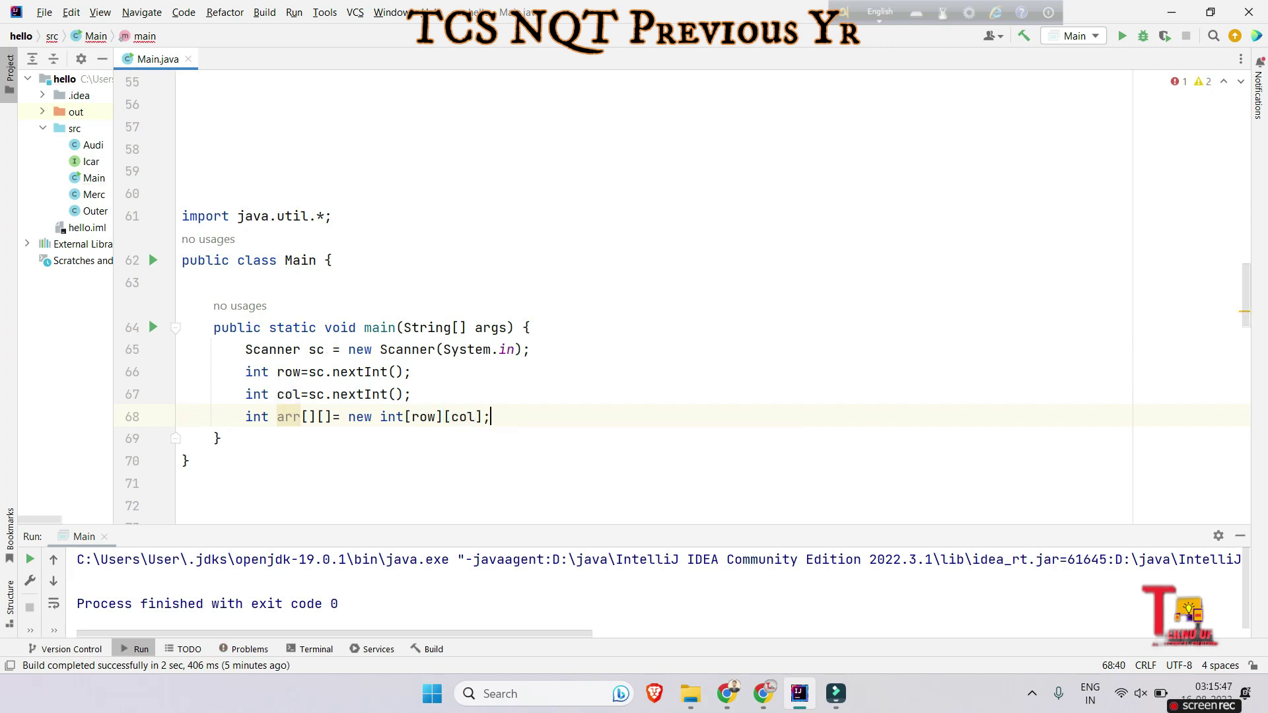
pyautogui.press('Return')
pyautogui.press('Return')
pyautogui.write('for')
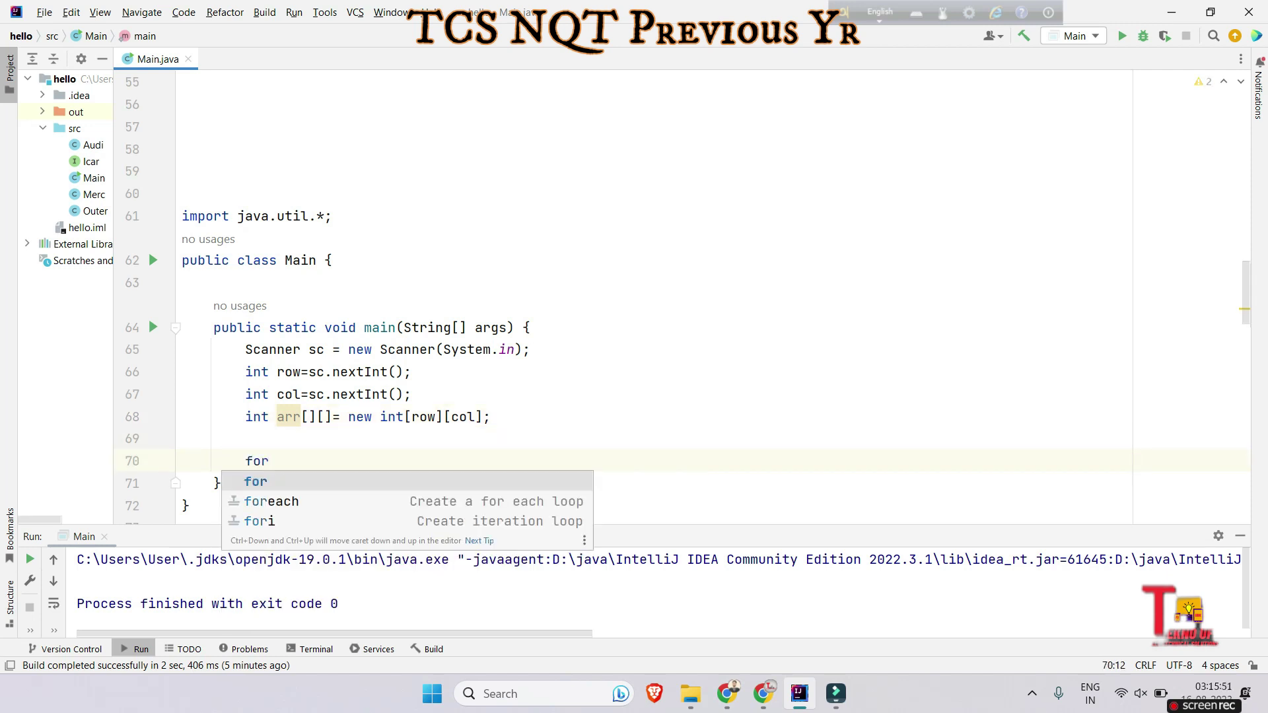
pyautogui.write('(int i=0;i<')
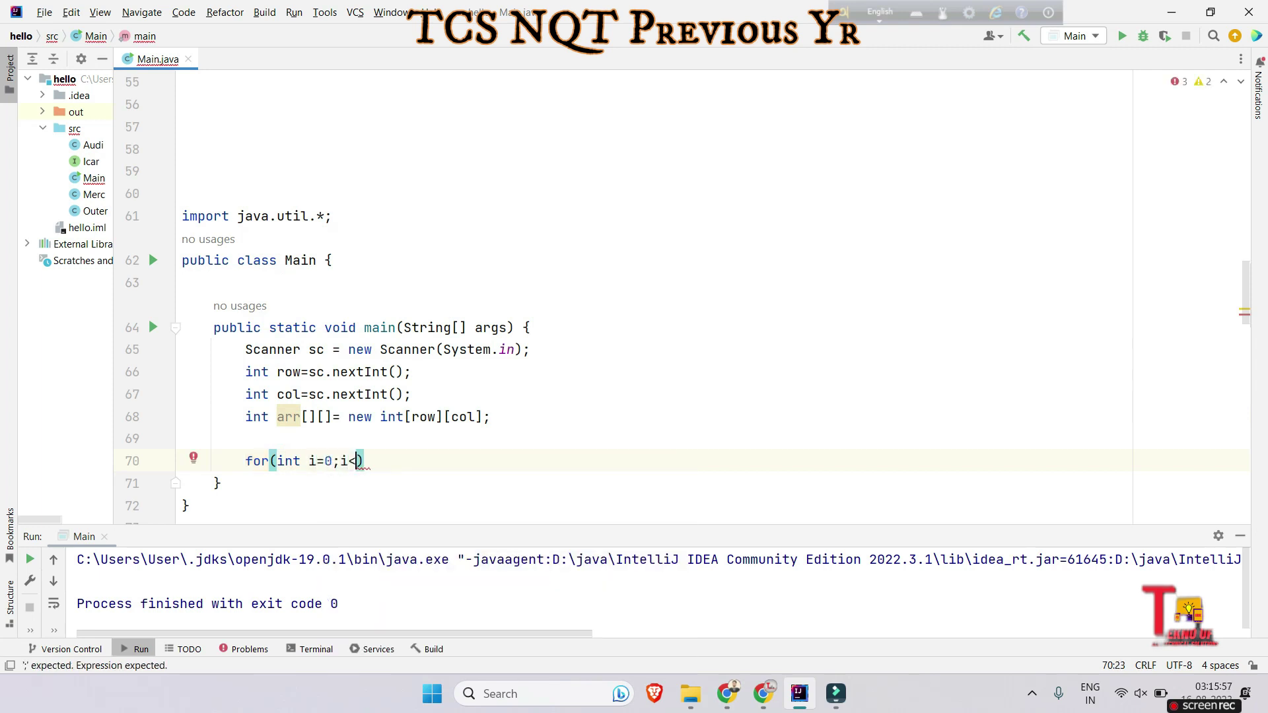
pyautogui.write('row')
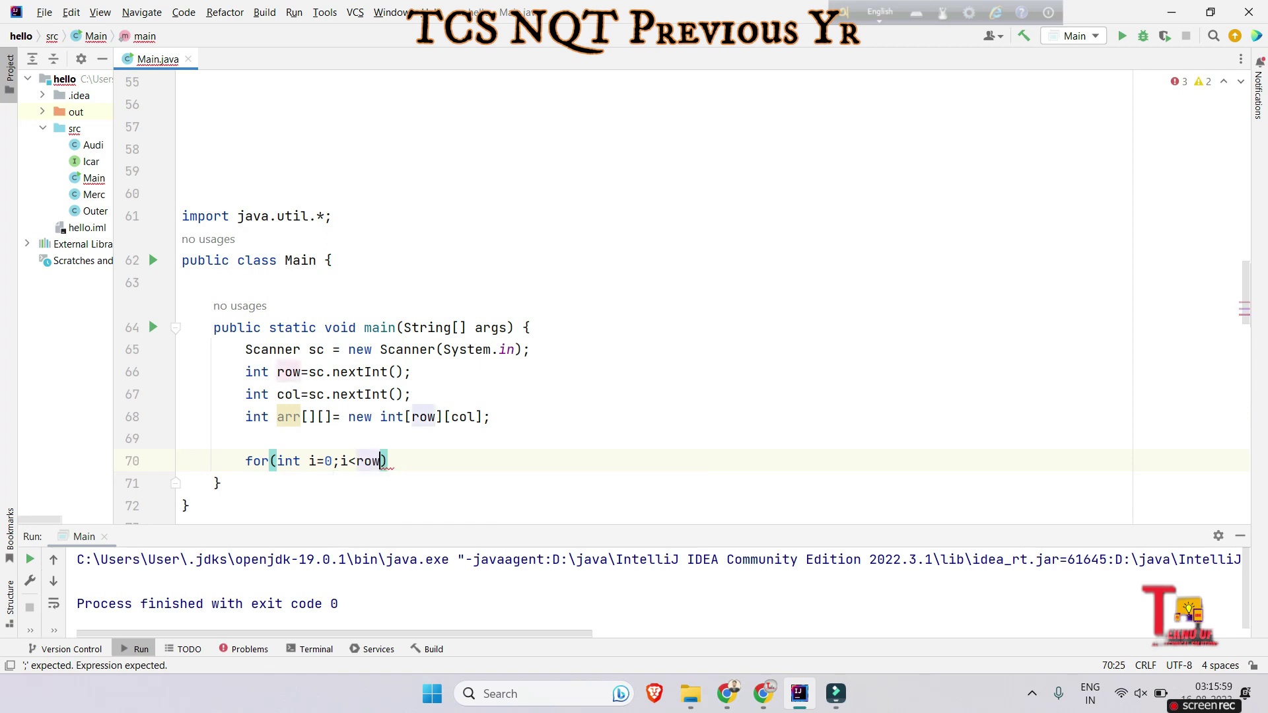
pyautogui.write(';i++)P{')
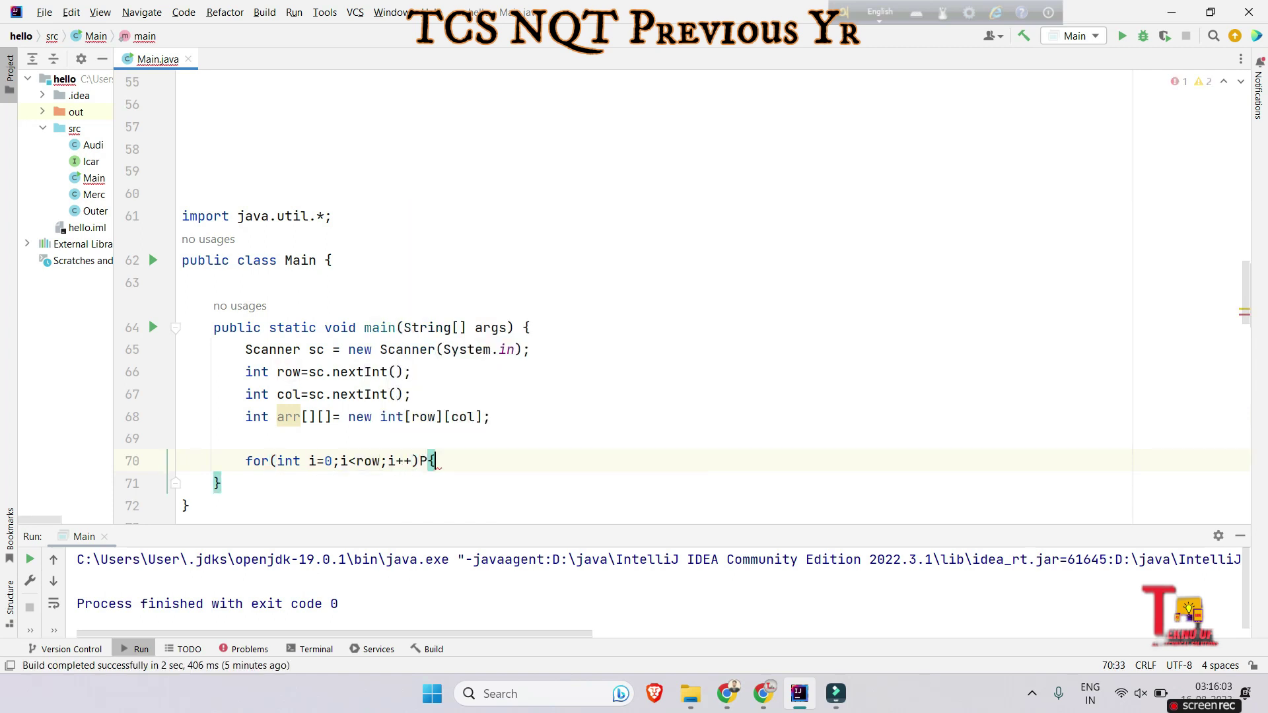
# Fill arr with nested i/j for loops assigning arr[i][j]=sc.nextInt().
pyautogui.press('Return')
pyautogui.press('BackSpace')
pyautogui.press('BackSpace')
pyautogui.press('BackSpace')
pyautogui.write('{')
pyautogui.press('Return')
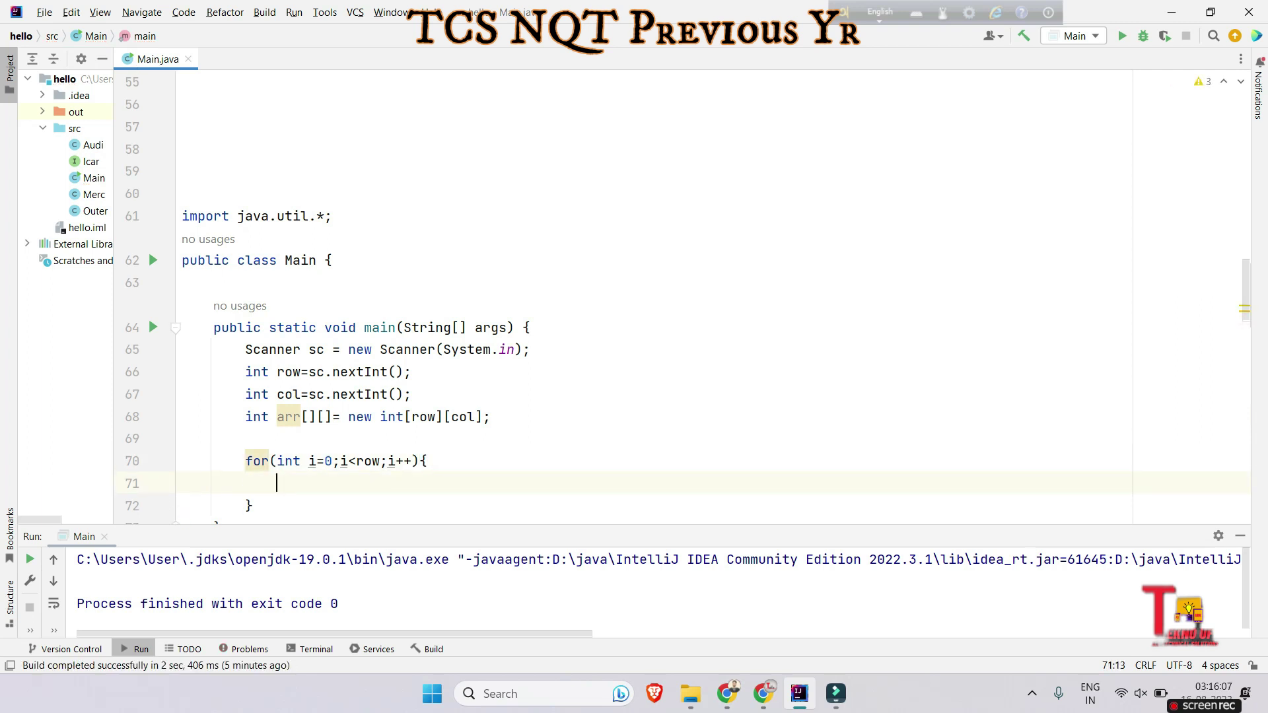
pyautogui.write('for(')
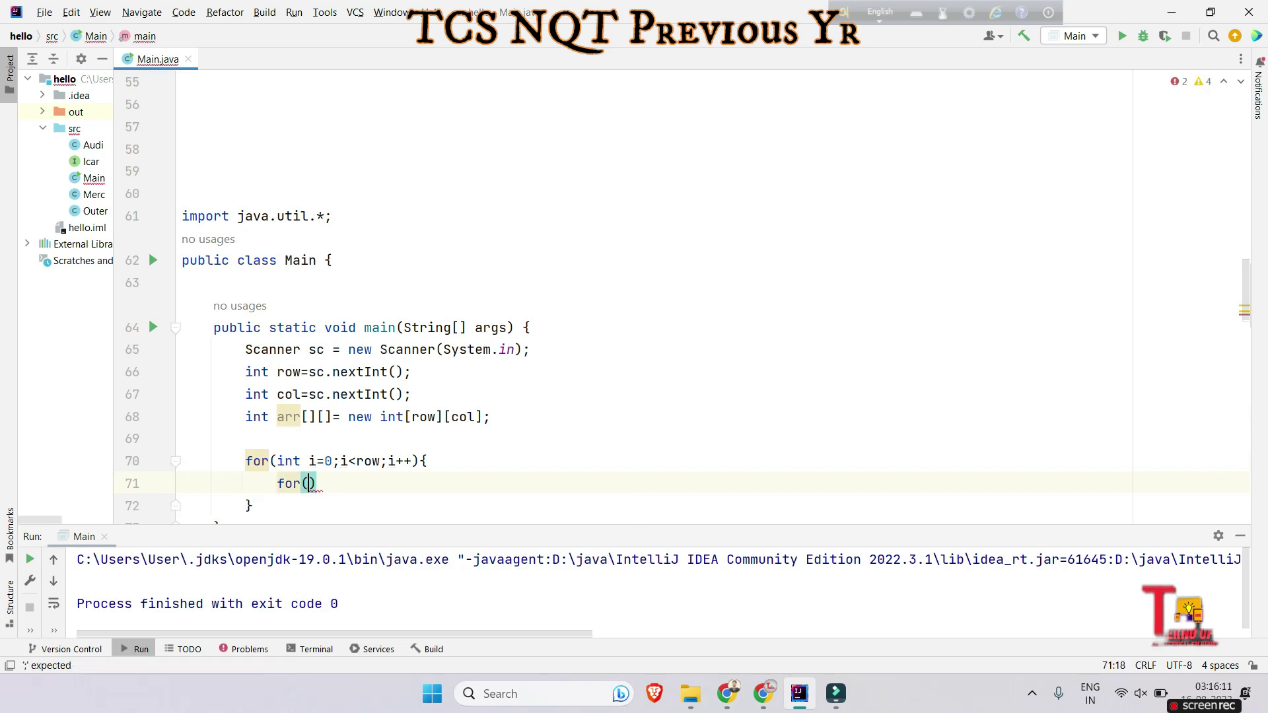
pyautogui.write('int j=0;j<col')
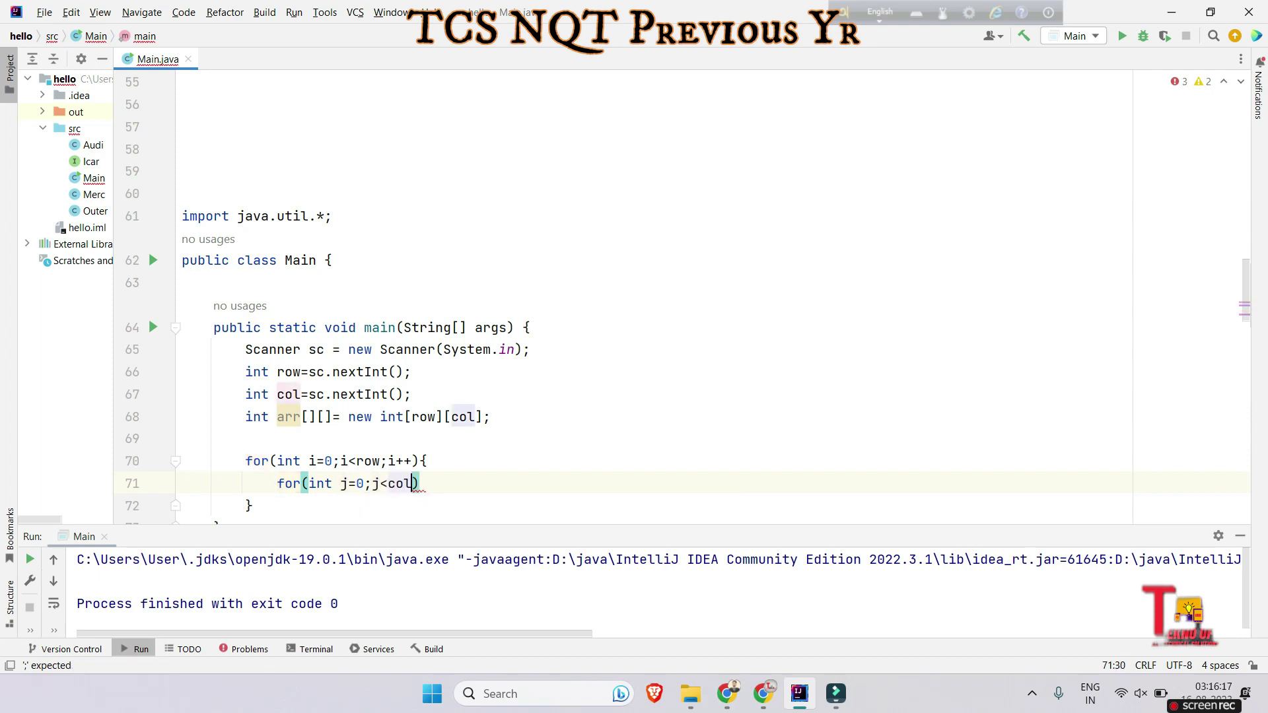
pyautogui.write(';j++){')
pyautogui.press('Return')
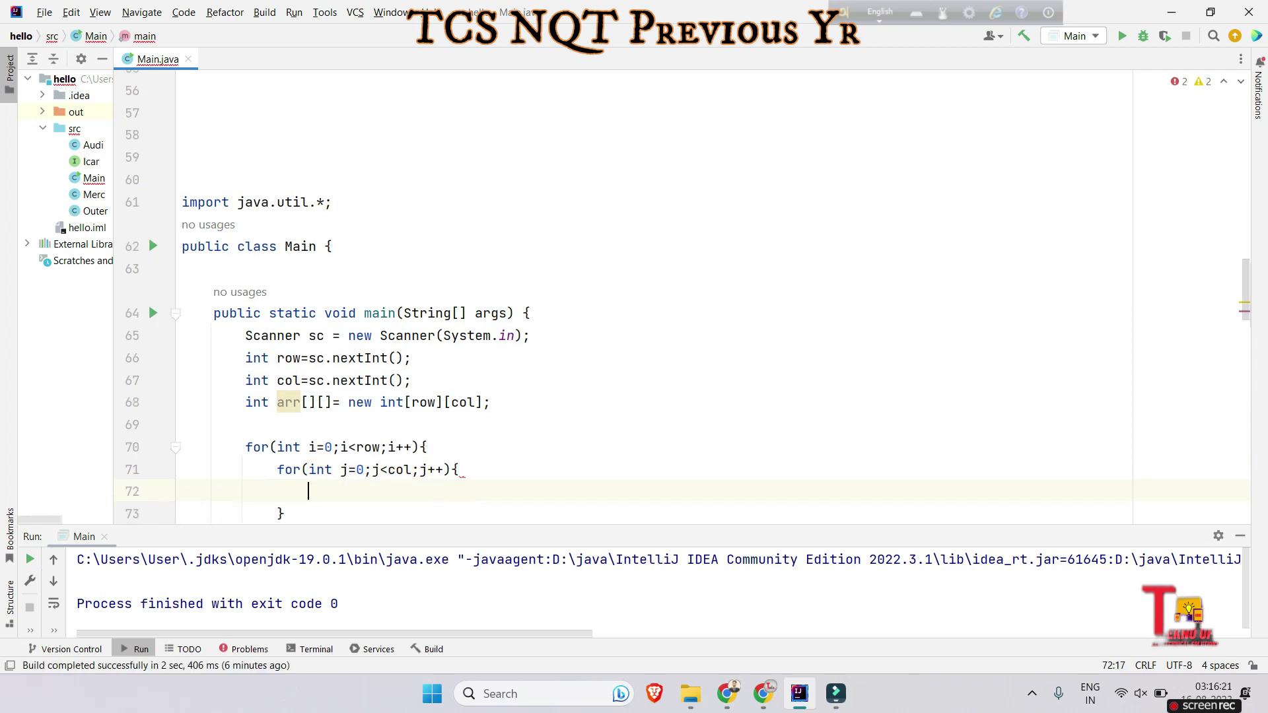
pyautogui.write('i')
pyautogui.press('BackSpace')
pyautogui.write('ar')
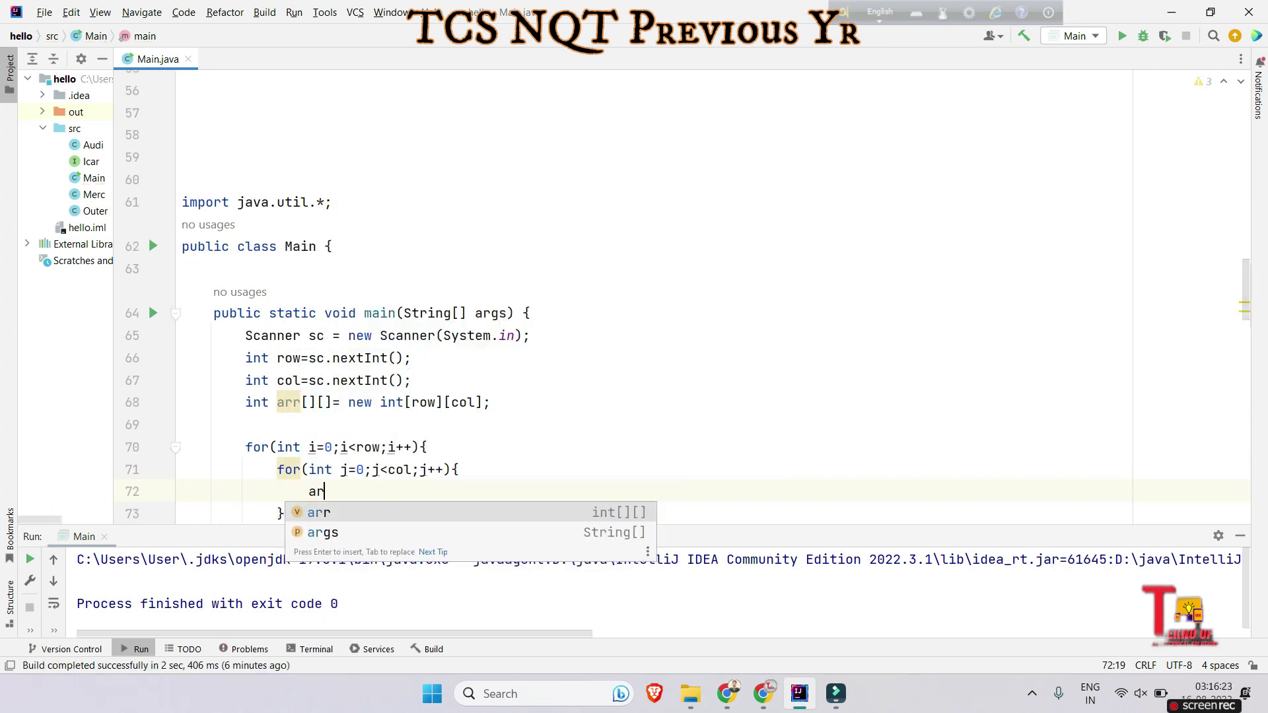
pyautogui.write('r[i][j]=sc')
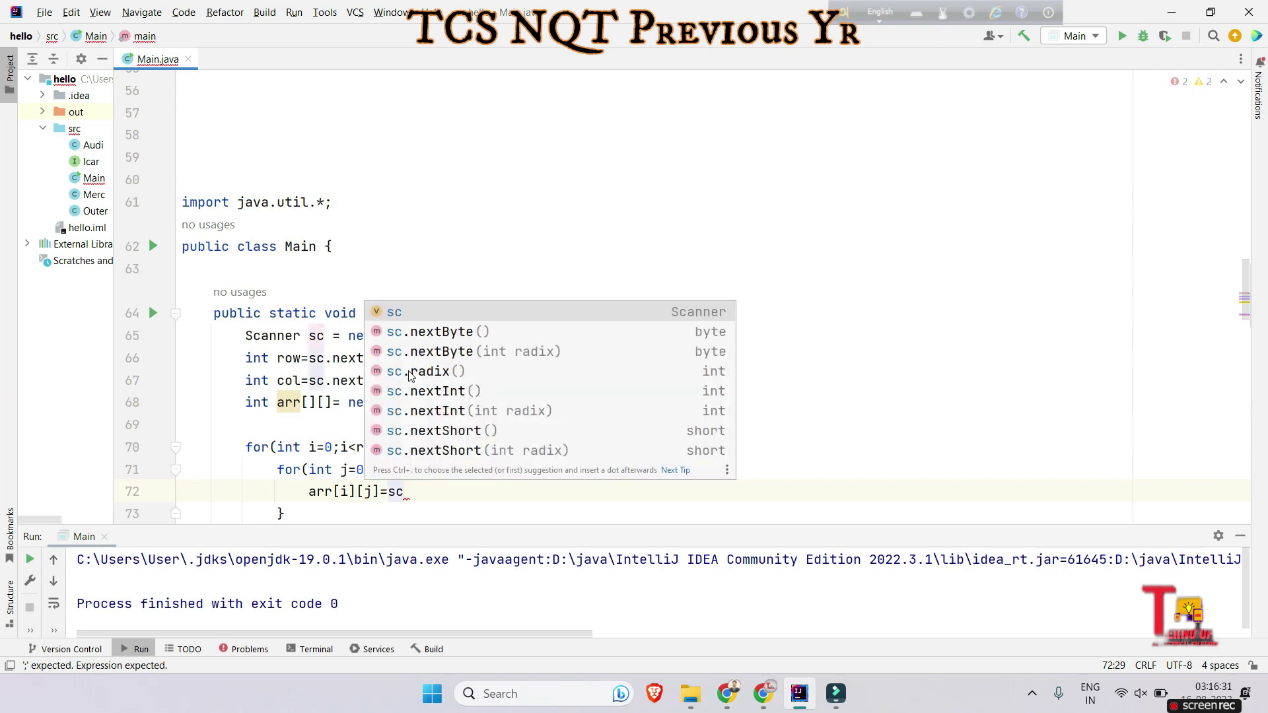
pyautogui.write('.ne')
pyautogui.press('Return')
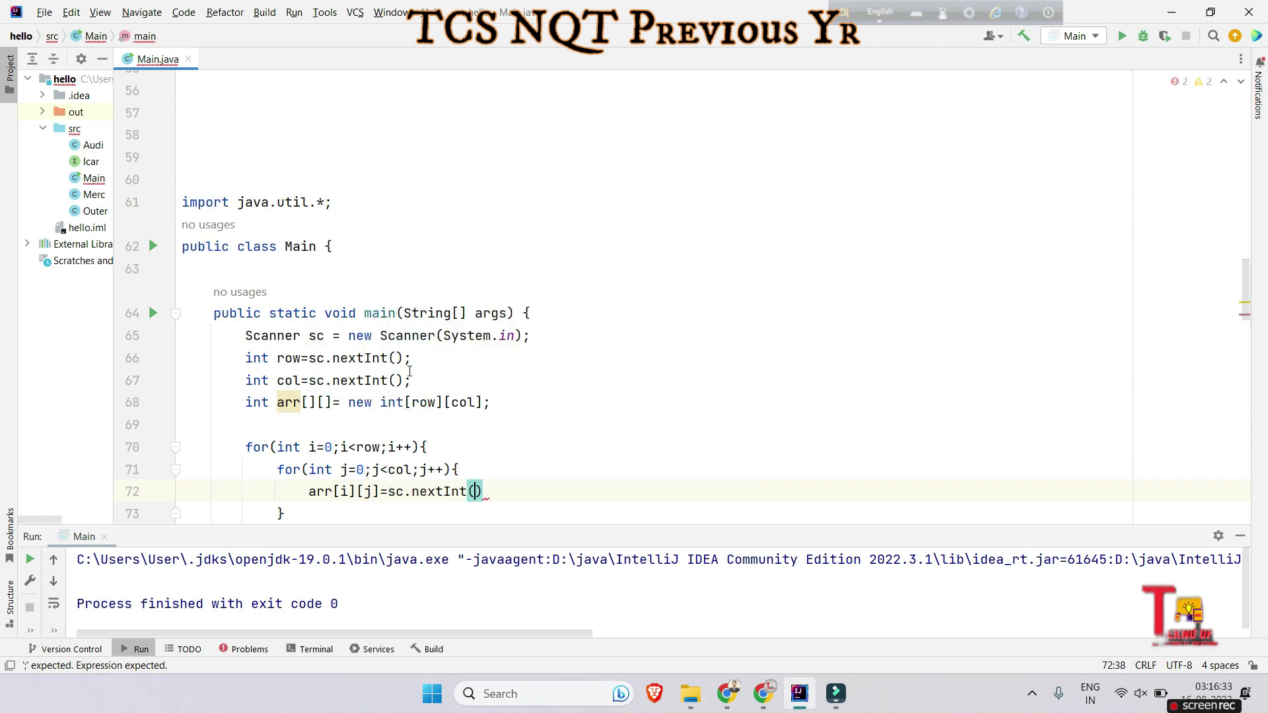
pyautogui.write(');')
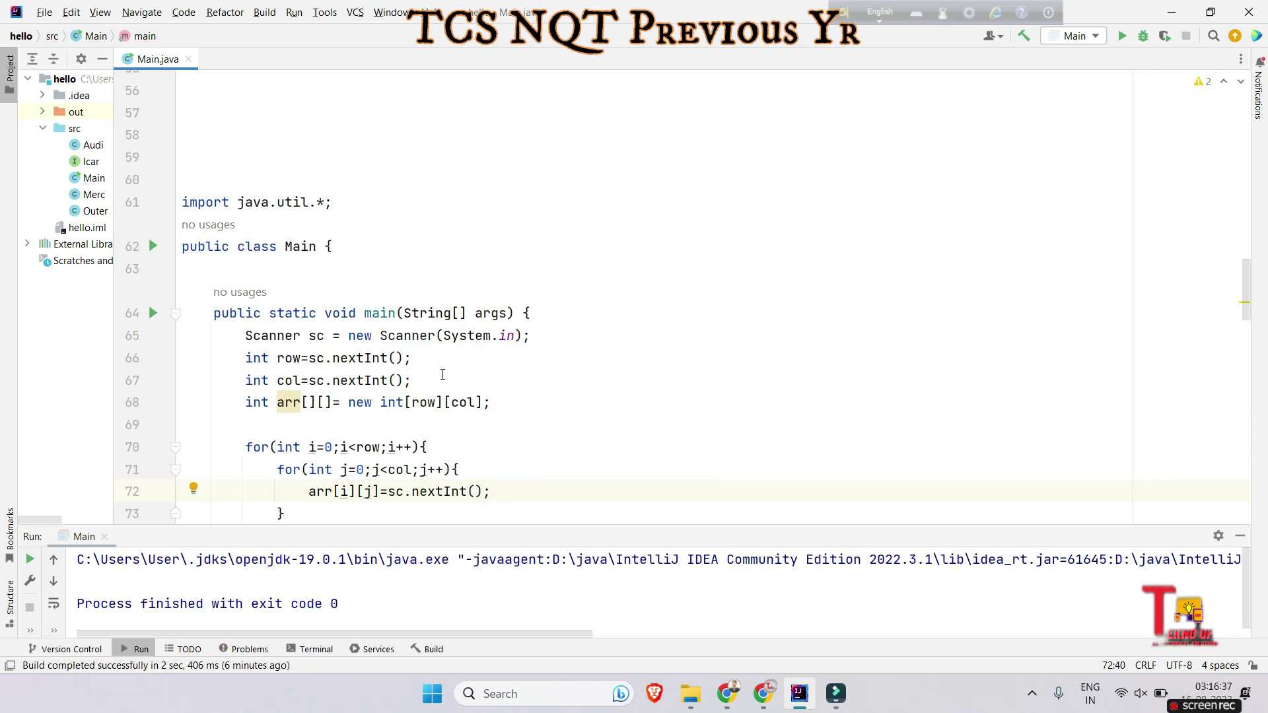
pyautogui.scroll(-2, 442, 374)
pyautogui.scroll(-1, 436, 367)
# Below the outer fill loop, add int max=0, count=0, index=0;.
pyautogui.click(337, 249)
pyautogui.press('Return')
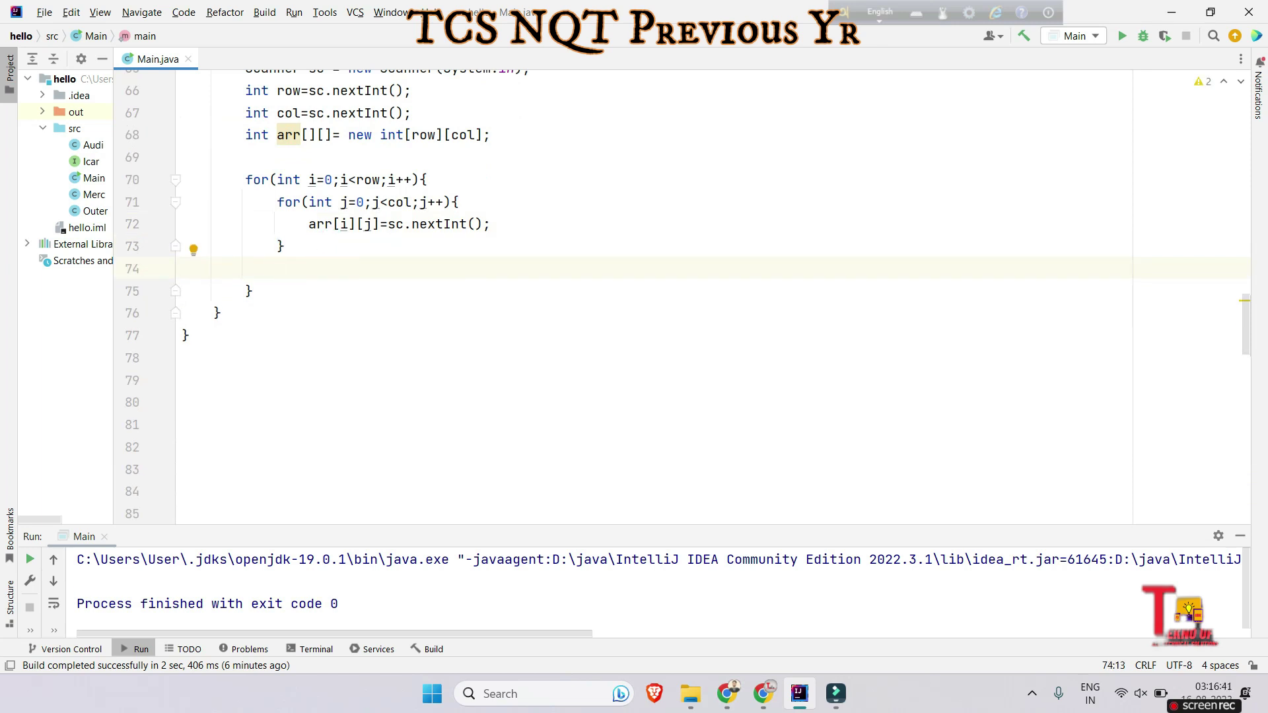
pyautogui.press('BackSpace')
pyautogui.click(328, 266)
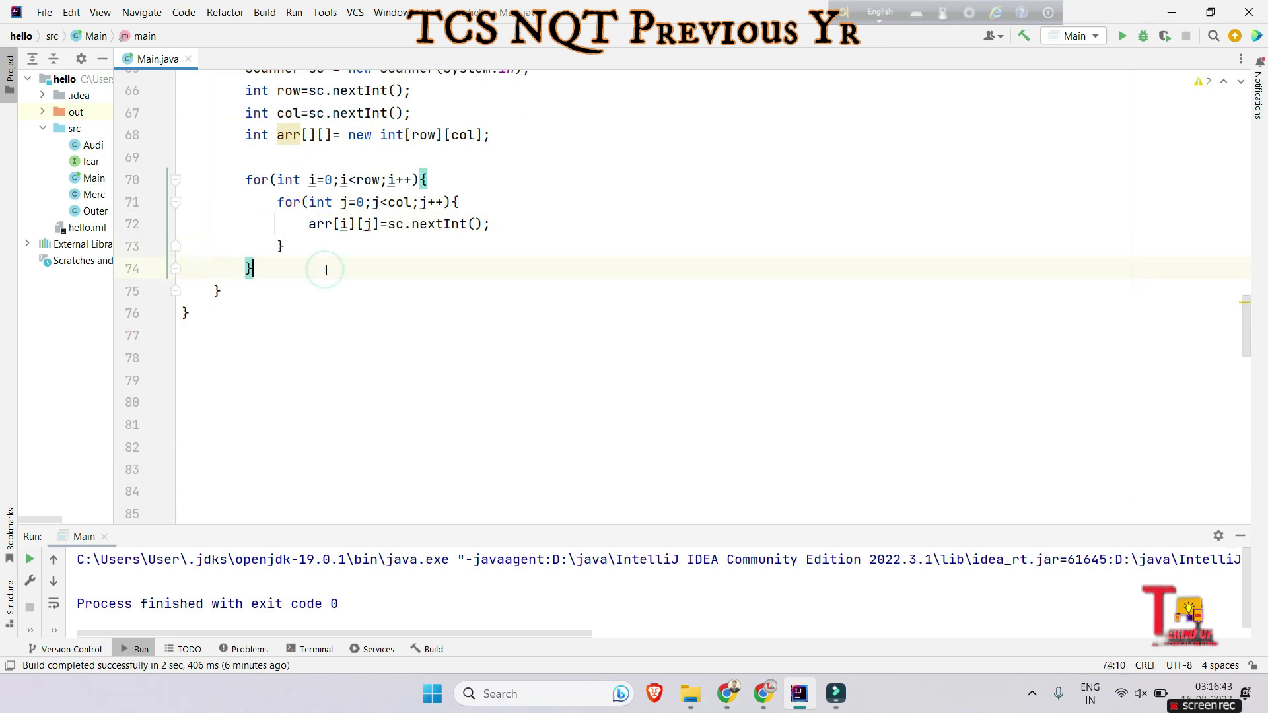
pyautogui.press('Return')
pyautogui.write('int ')
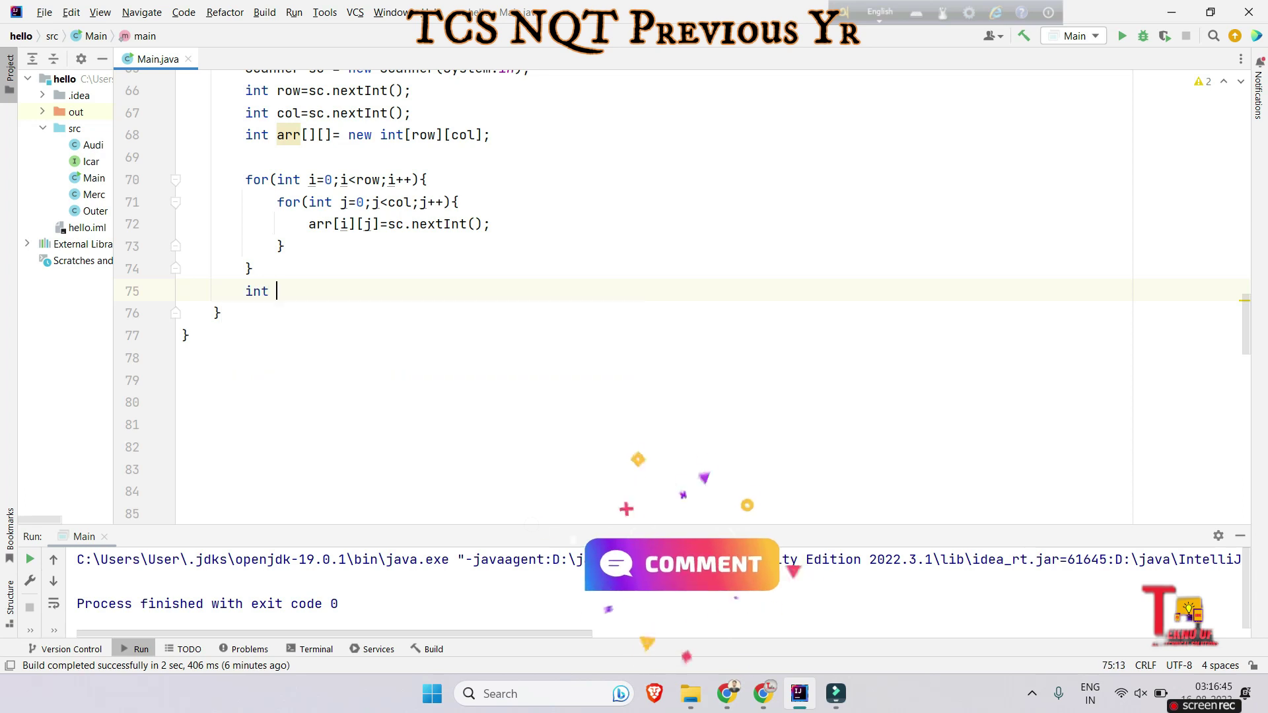
pyautogui.write('max=')
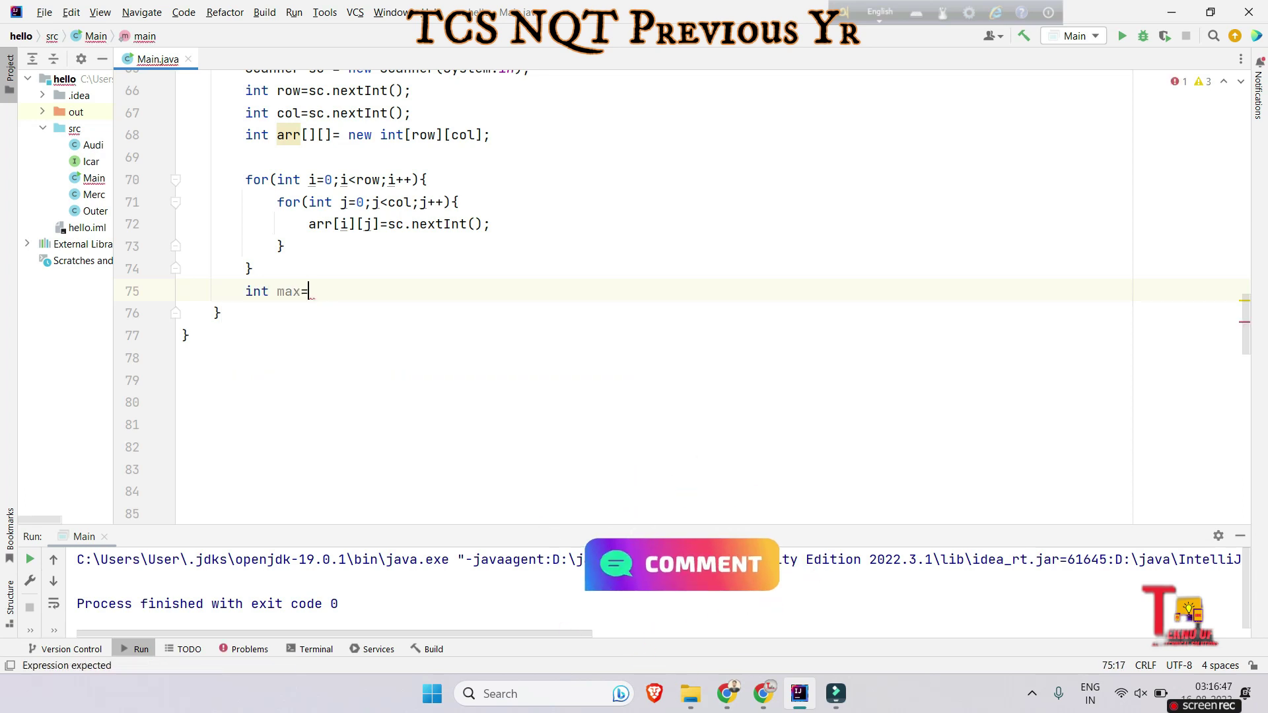
pyautogui.write('0')
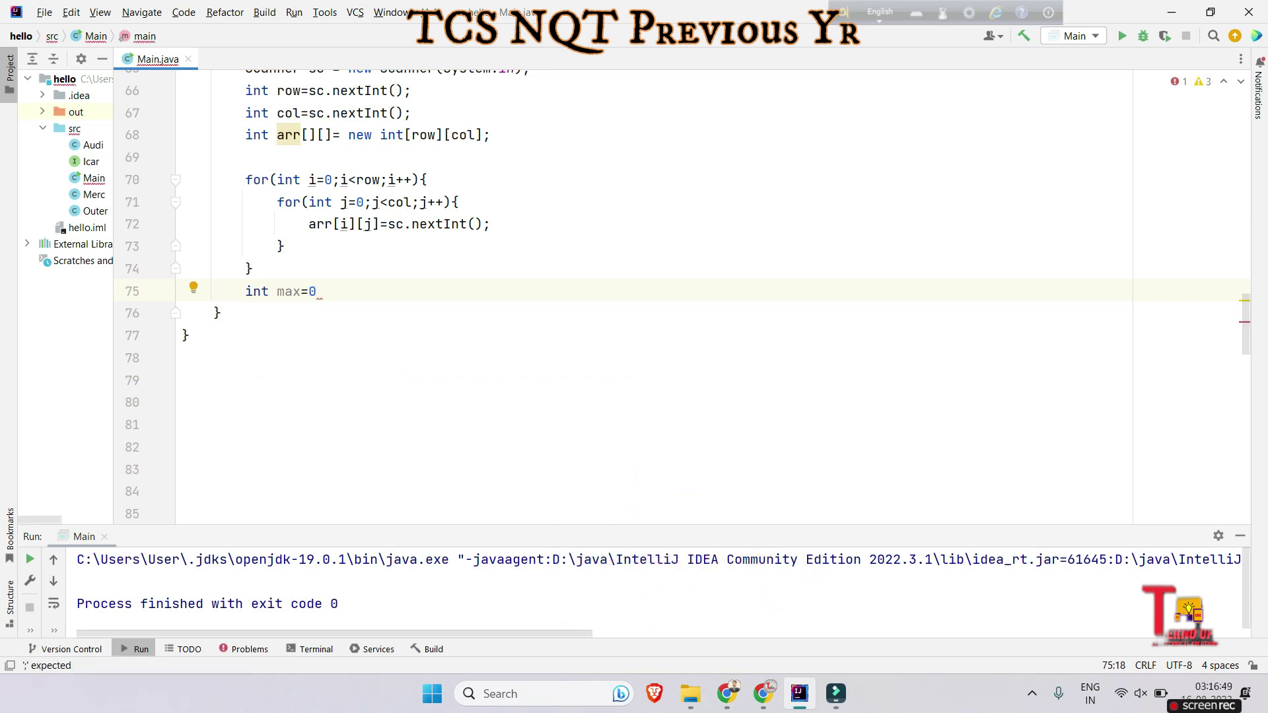
pyautogui.write(',count=0')
pyautogui.write(',index=')
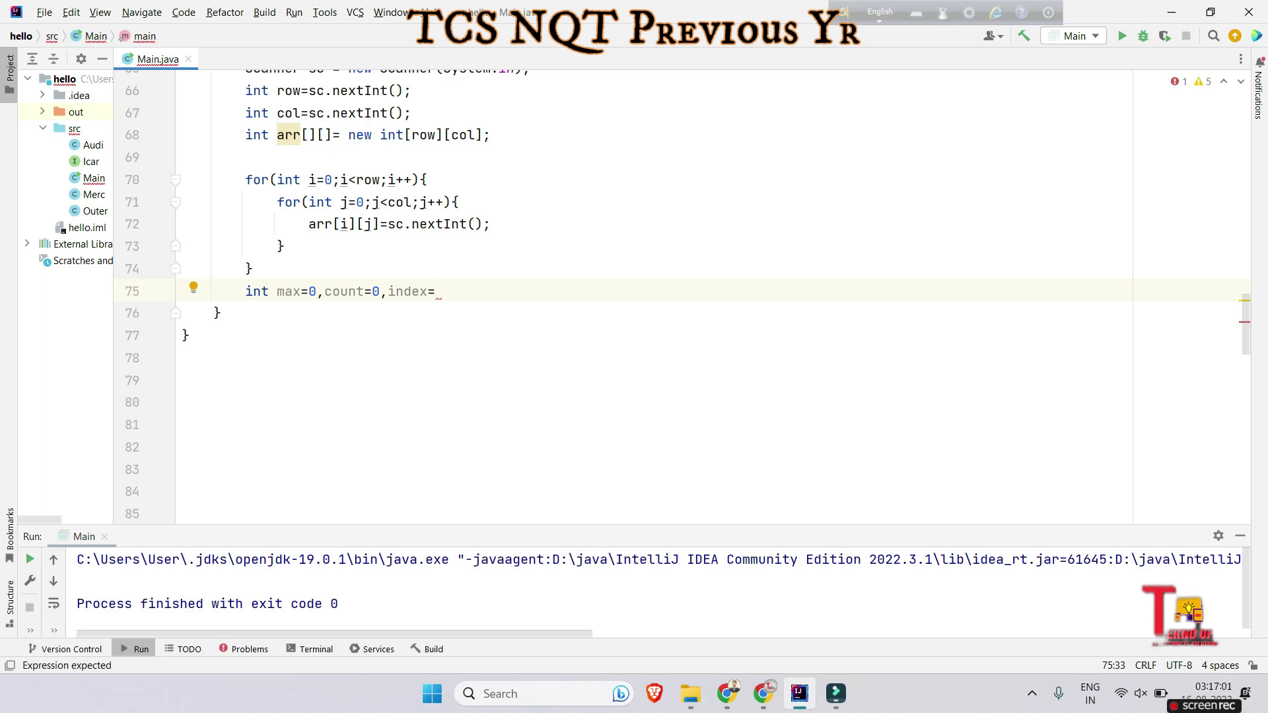
pyautogui.write('0;')
pyautogui.press('Return')
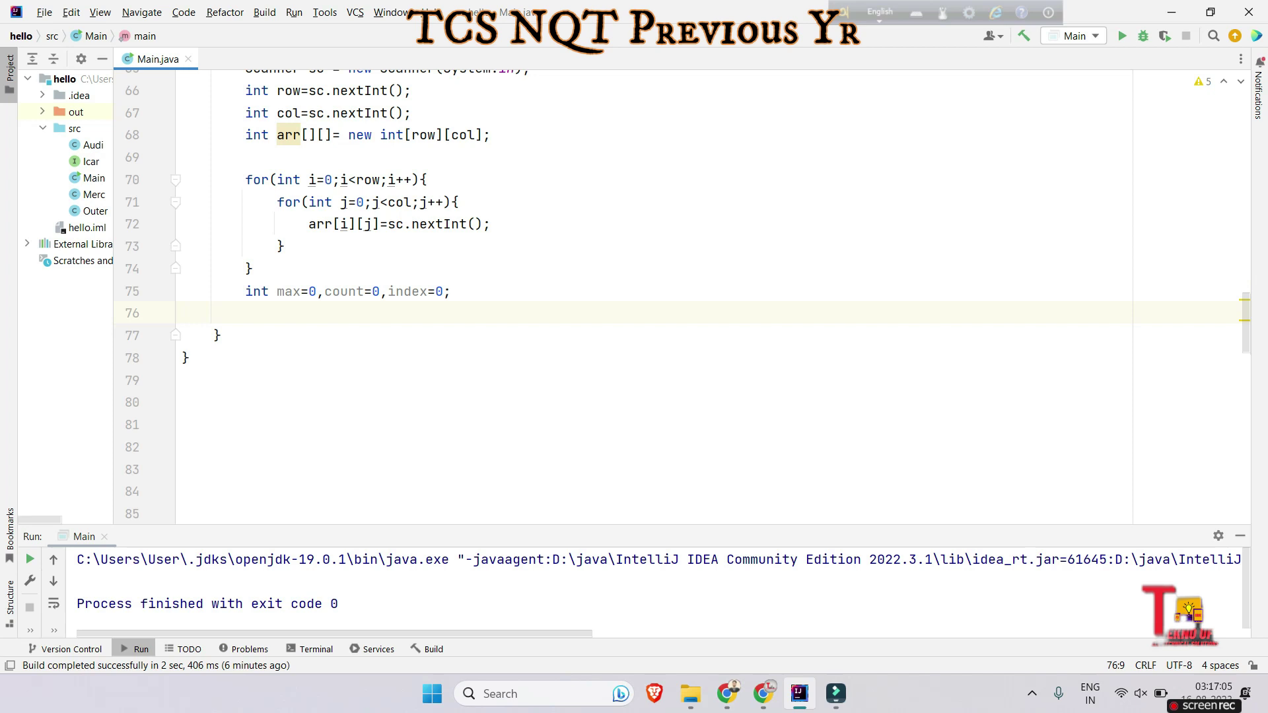
pyautogui.write('for(')
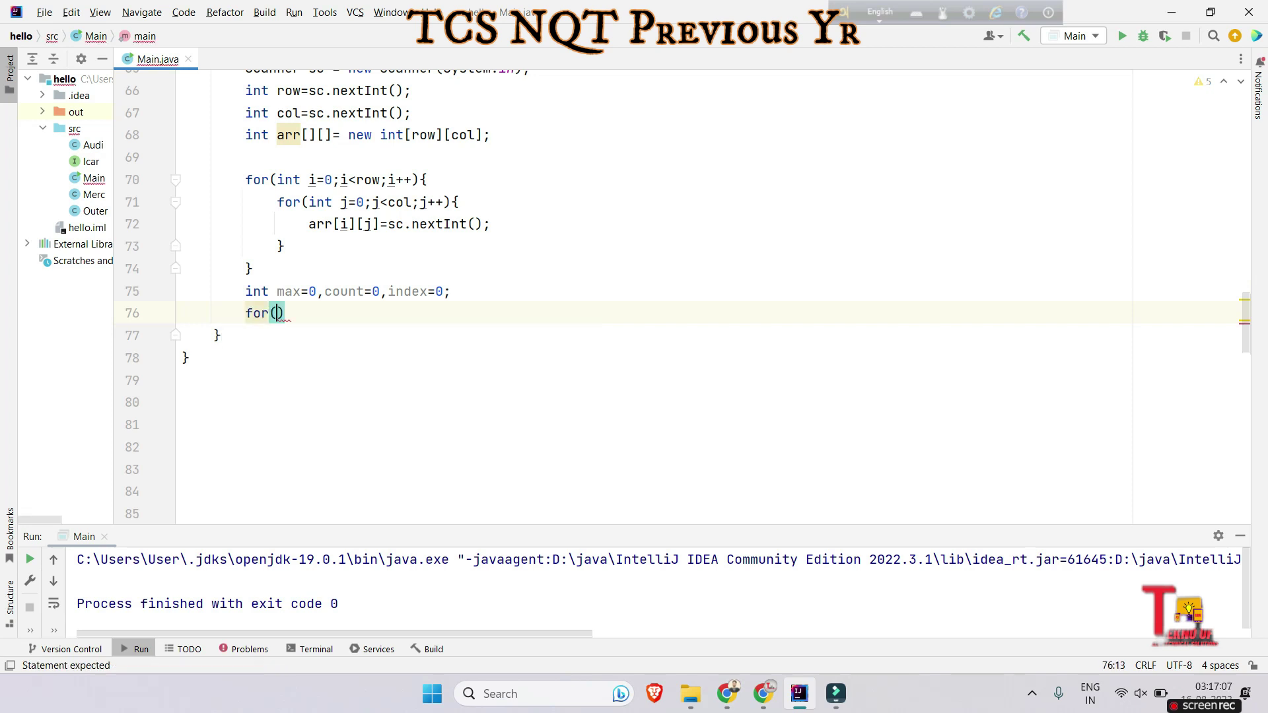
pyautogui.write('int i=')
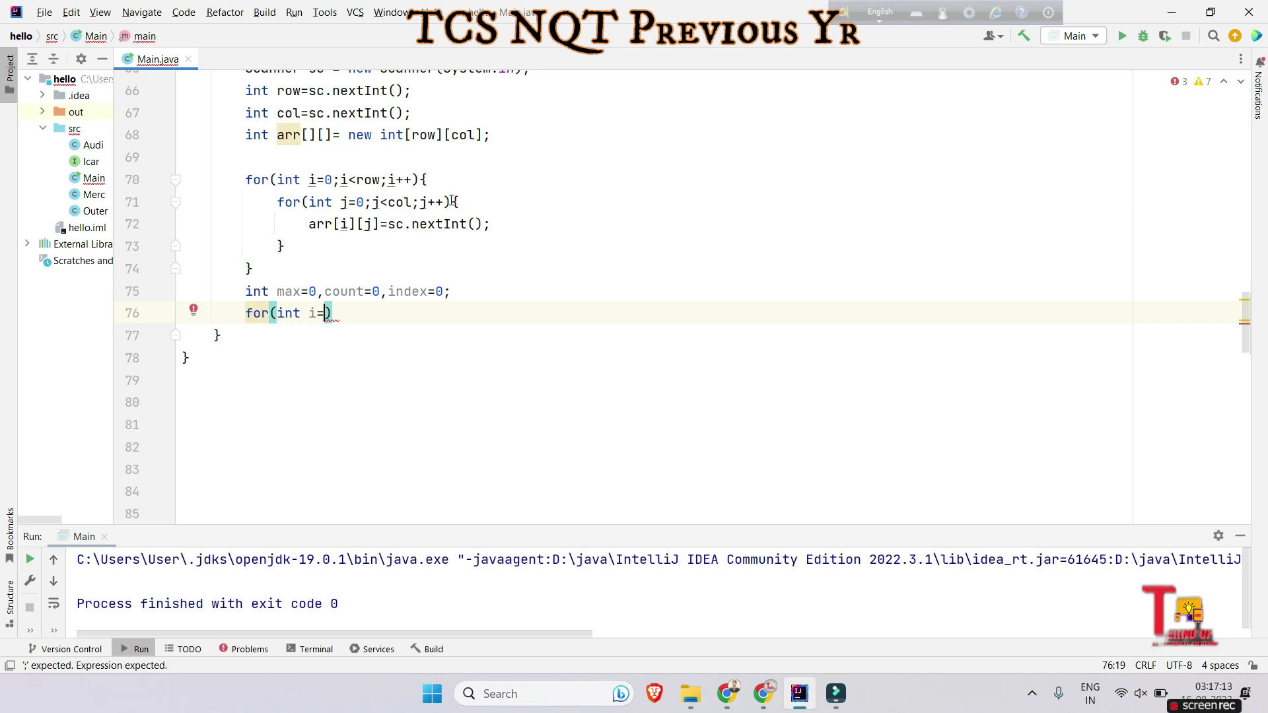
# Replace the unfinished loop on line 76 with the copied i/j loop headers and open the body.
pyautogui.moveTo(452, 201); pyautogui.dragTo(245, 179)
pyautogui.hotkey('ctrl', 'c')
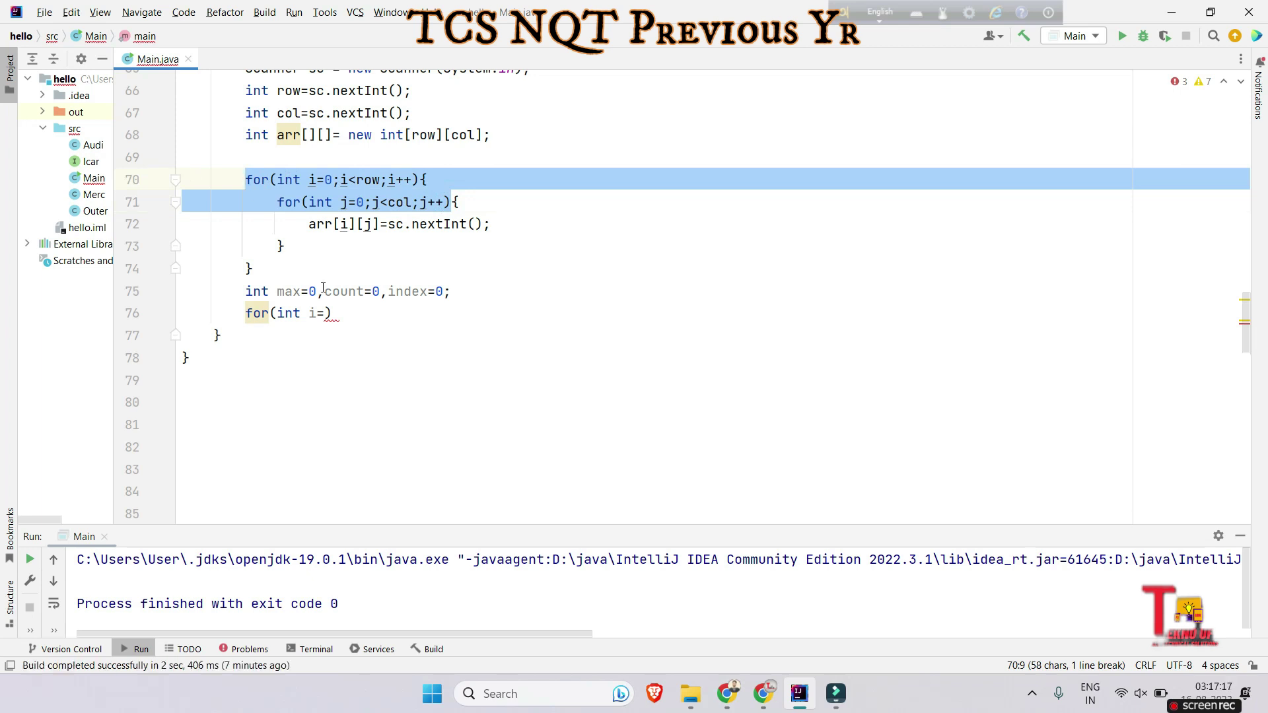
pyautogui.moveTo(335, 313); pyautogui.dragTo(246, 315)
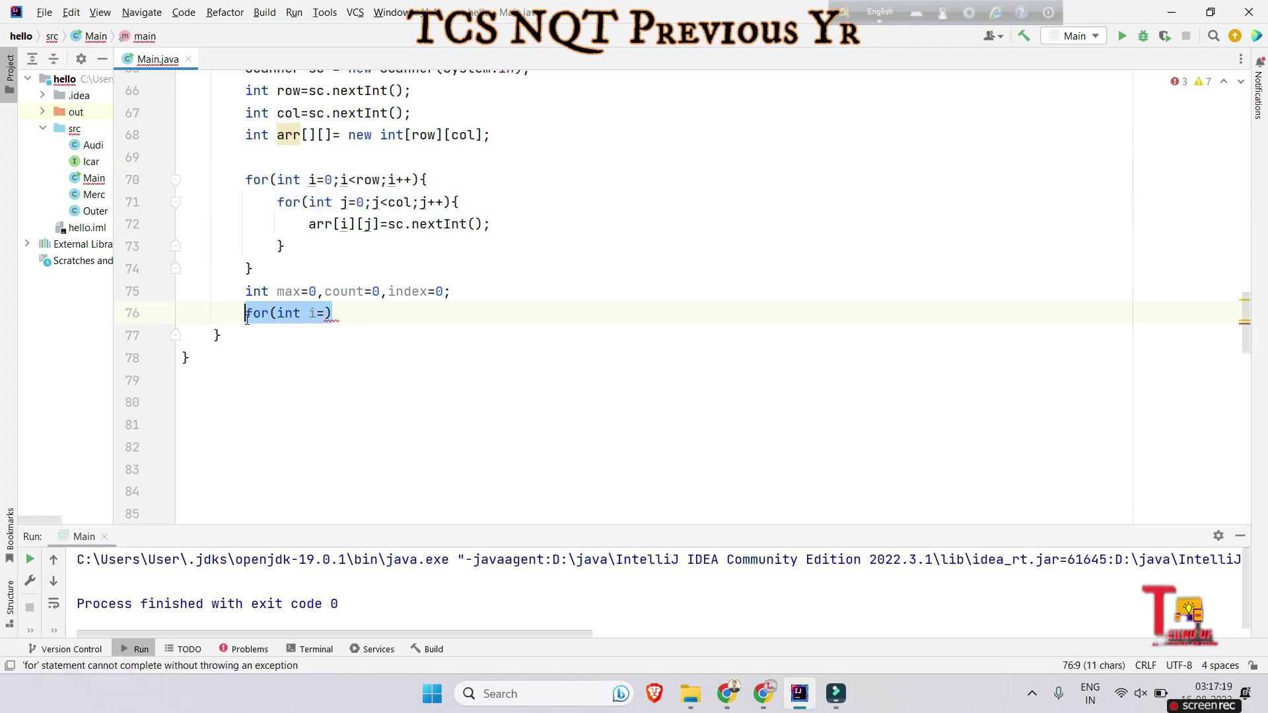
pyautogui.hotkey('ctrl', 'v')
pyautogui.press('BackSpace')
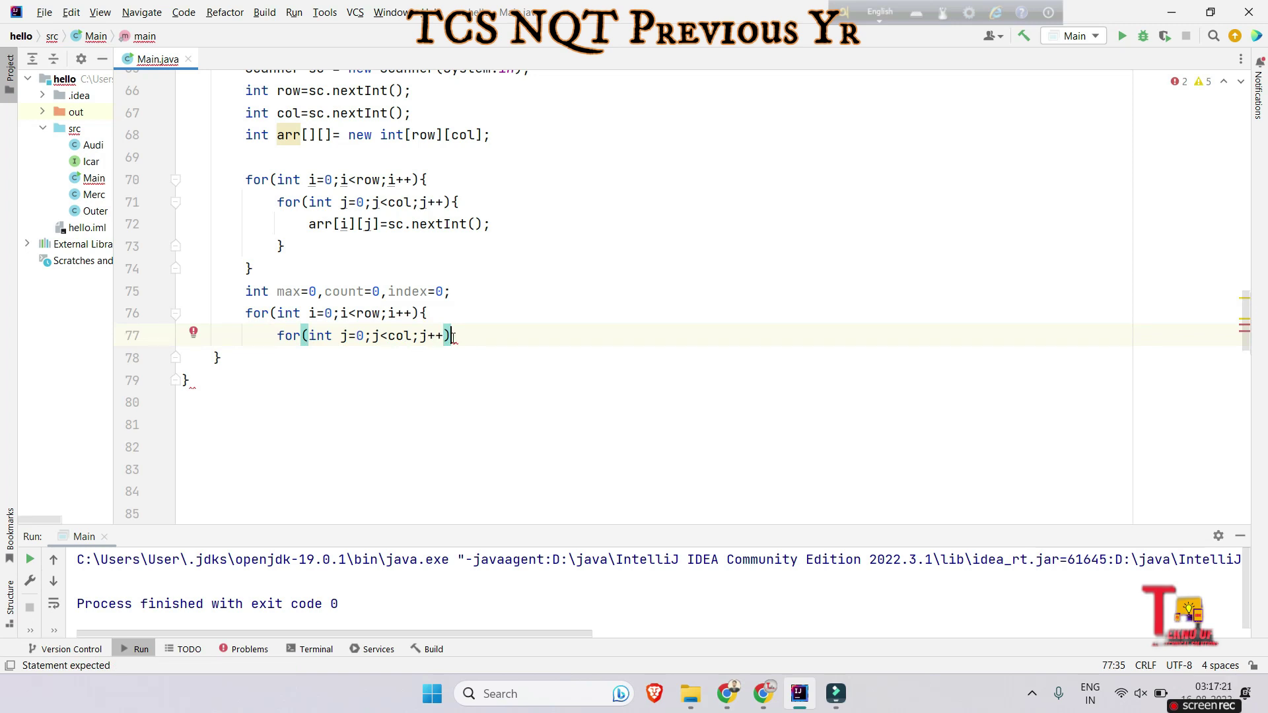
pyautogui.write('{')
pyautogui.press('Return')
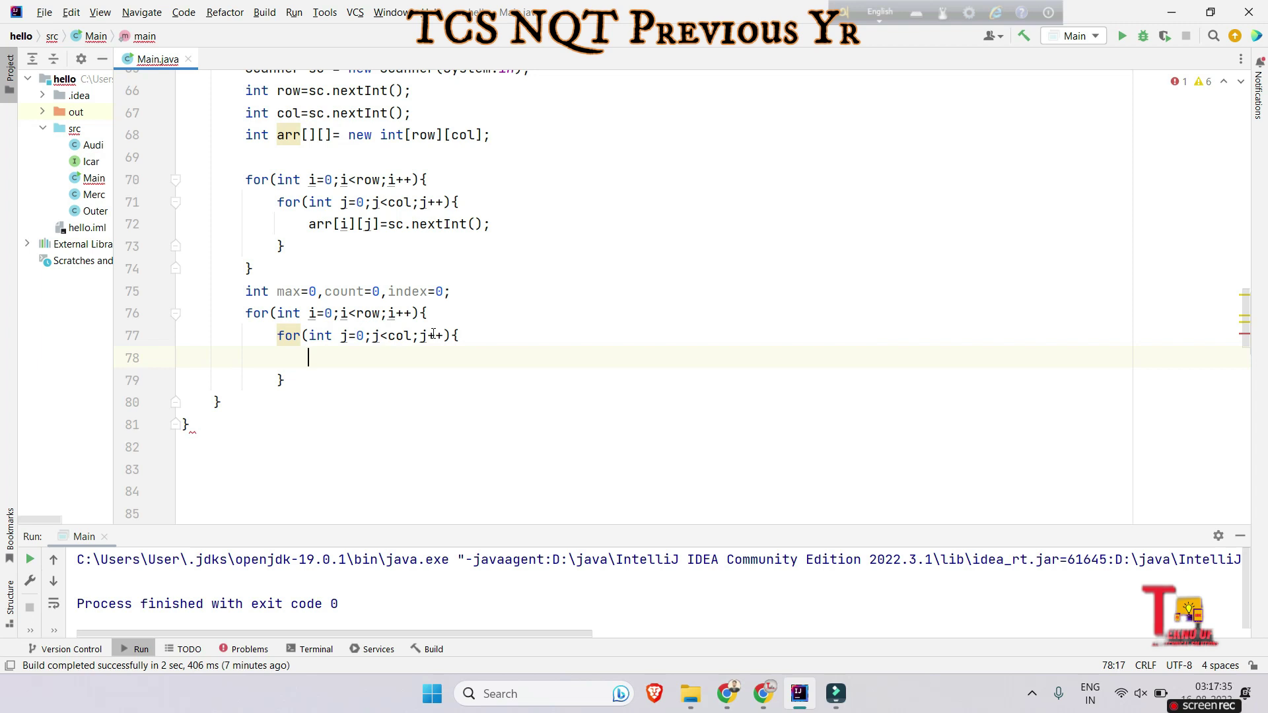
# Add count=0; before the inner loop and an if(arr[i][j]==1) block inside it.
pyautogui.click(447, 315)
pyautogui.press('Return')
pyautogui.write('count=')
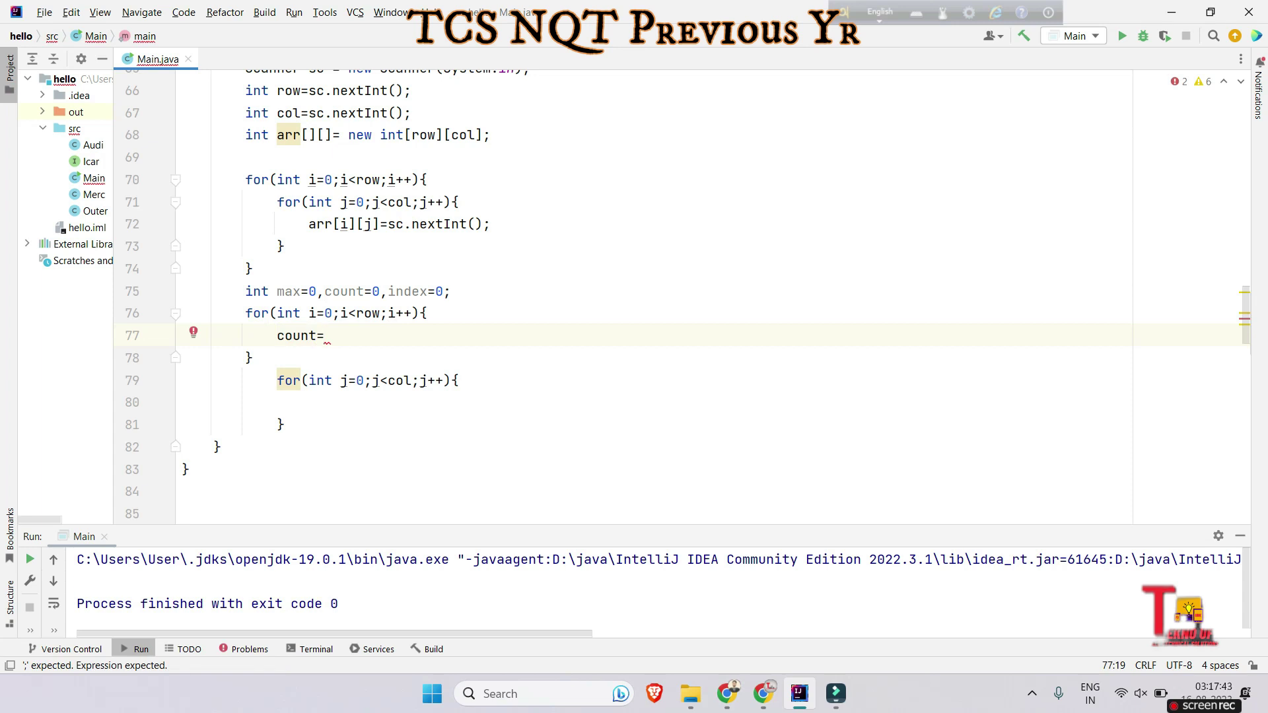
pyautogui.write('0;')
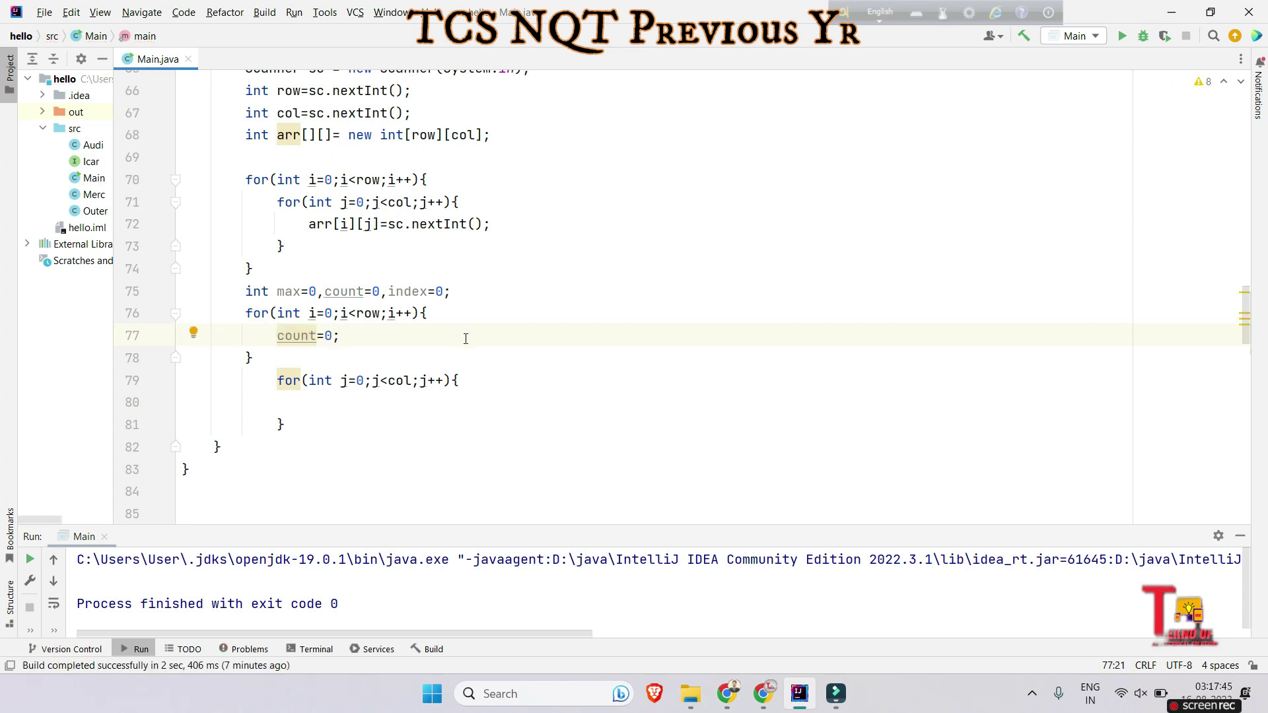
pyautogui.click(253, 357)
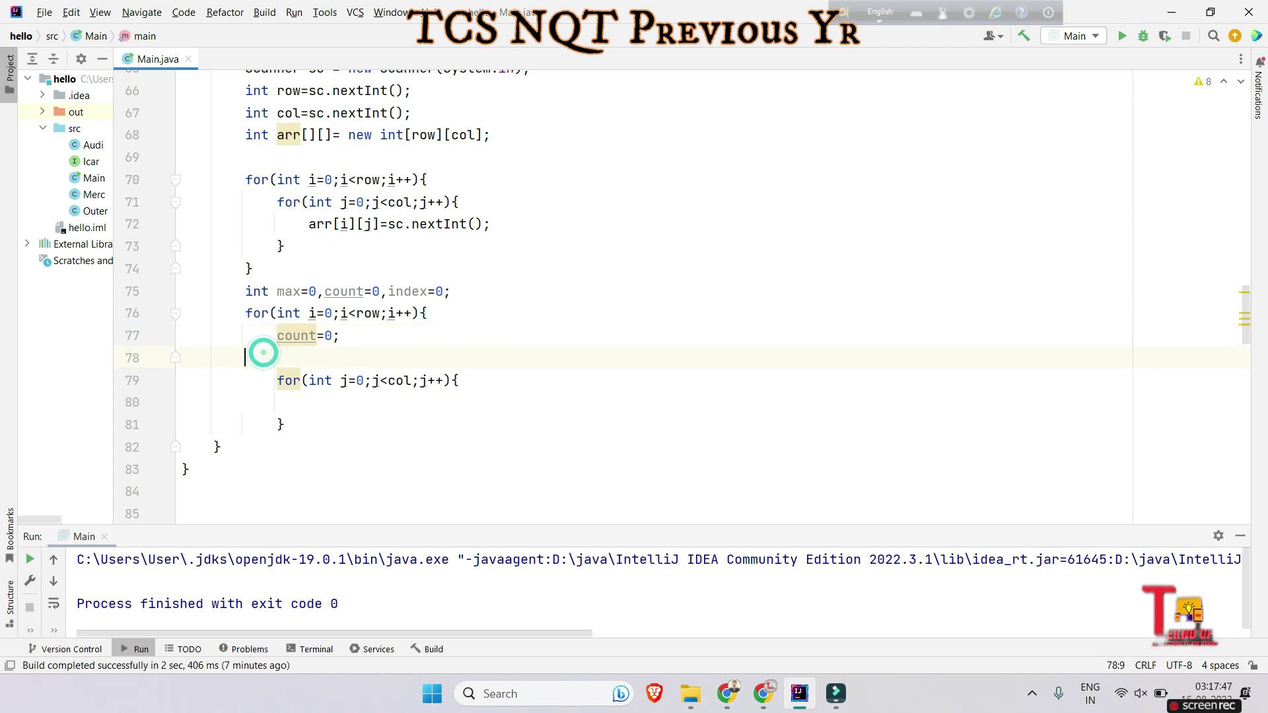
pyautogui.press('BackSpace')
pyautogui.press('BackSpace')
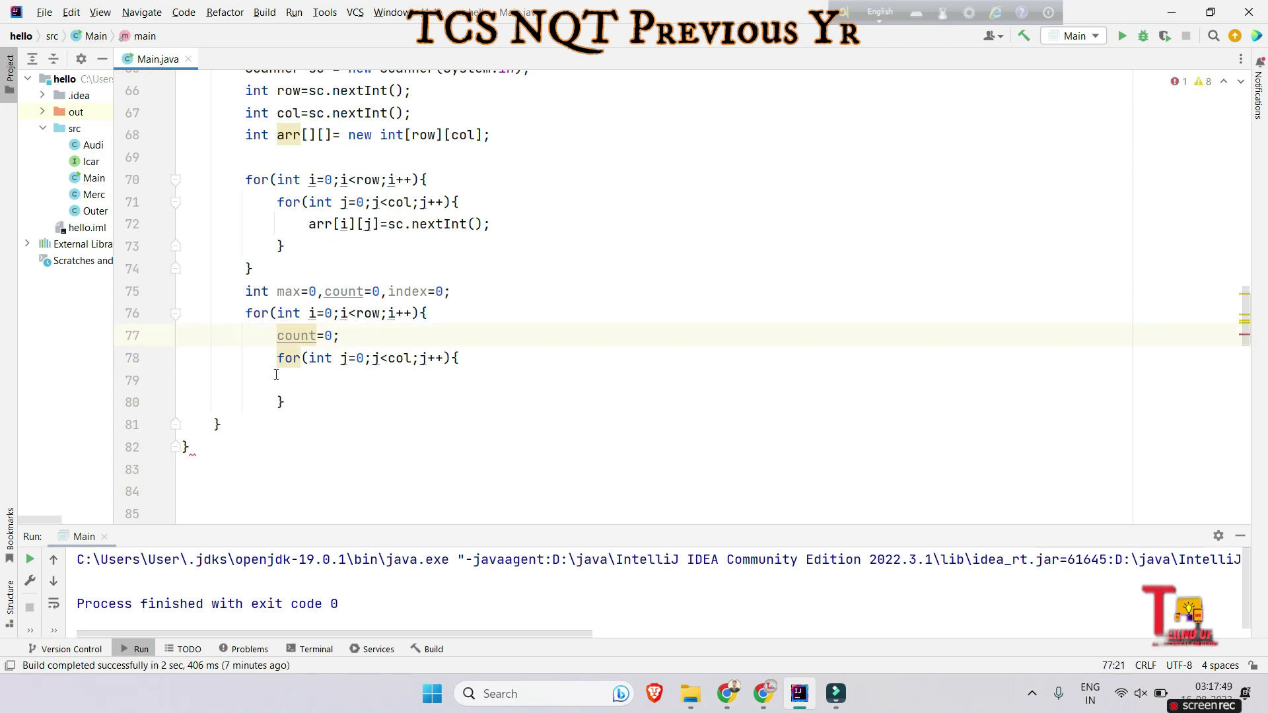
pyautogui.click(297, 380)
pyautogui.write('if(arr[i][i')
pyautogui.press('BackSpace')
pyautogui.write('j]')
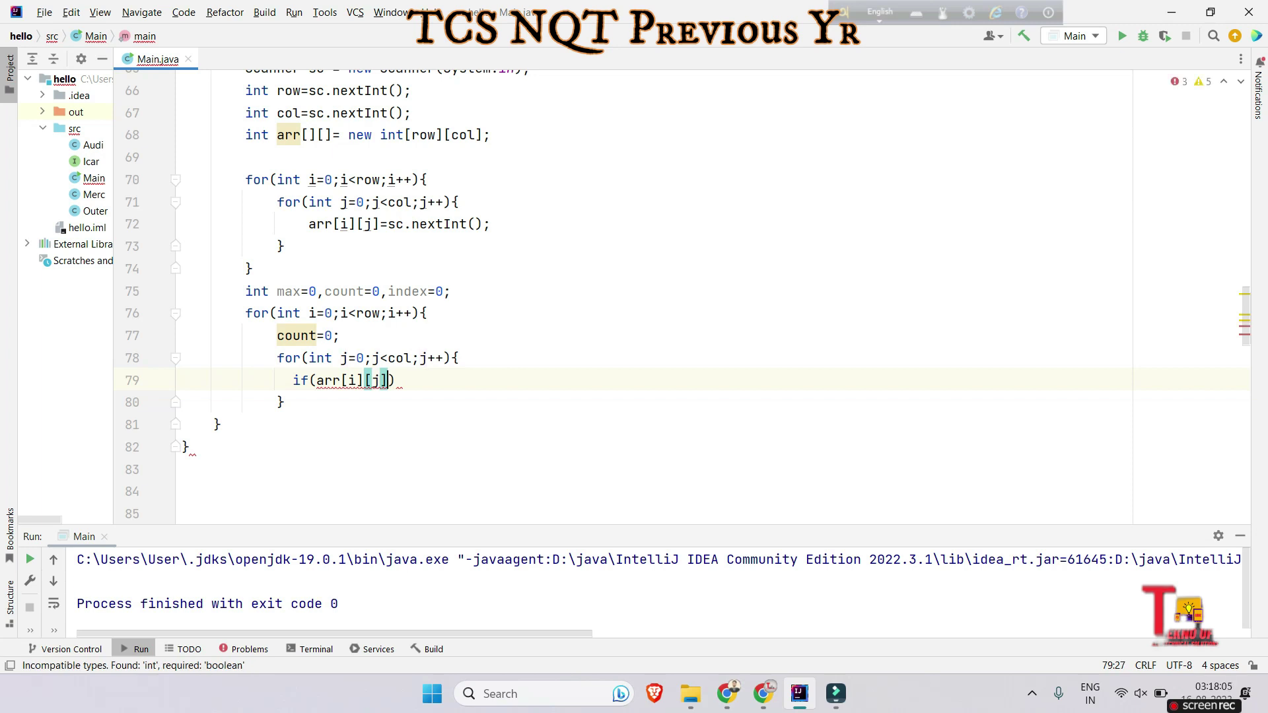
pyautogui.write('==1)')
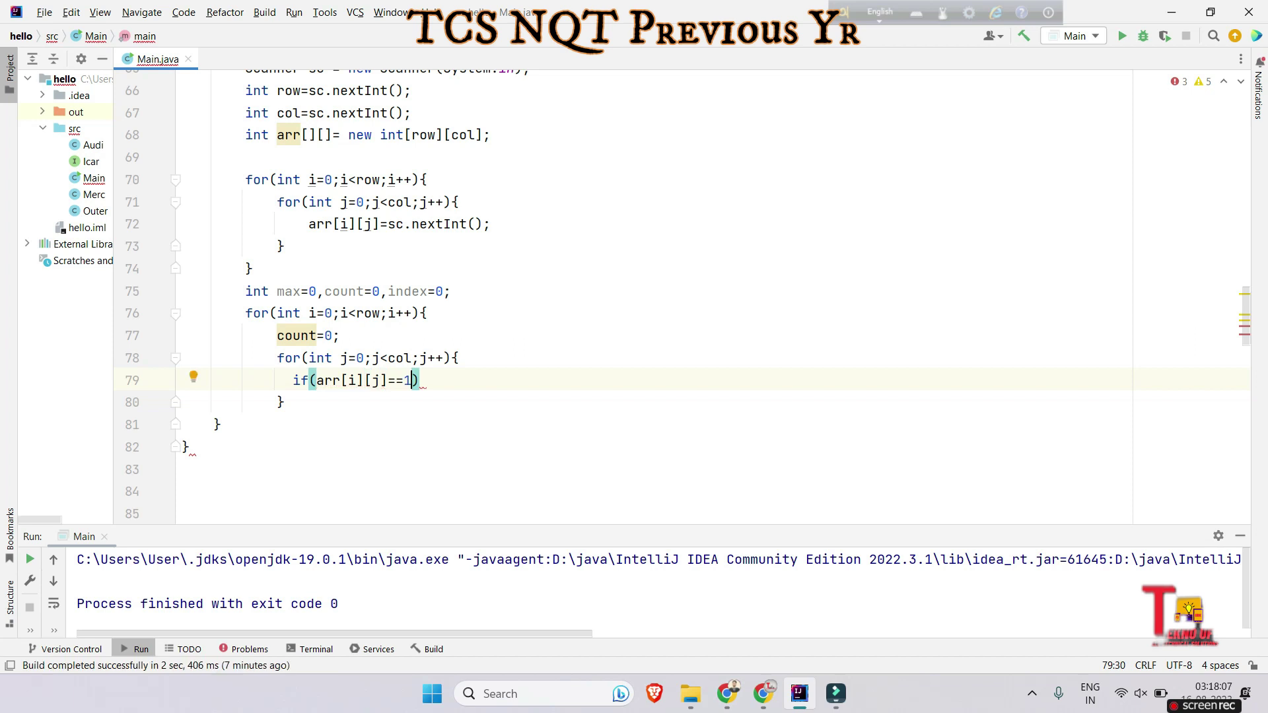
pyautogui.write('{')
pyautogui.press('Return')
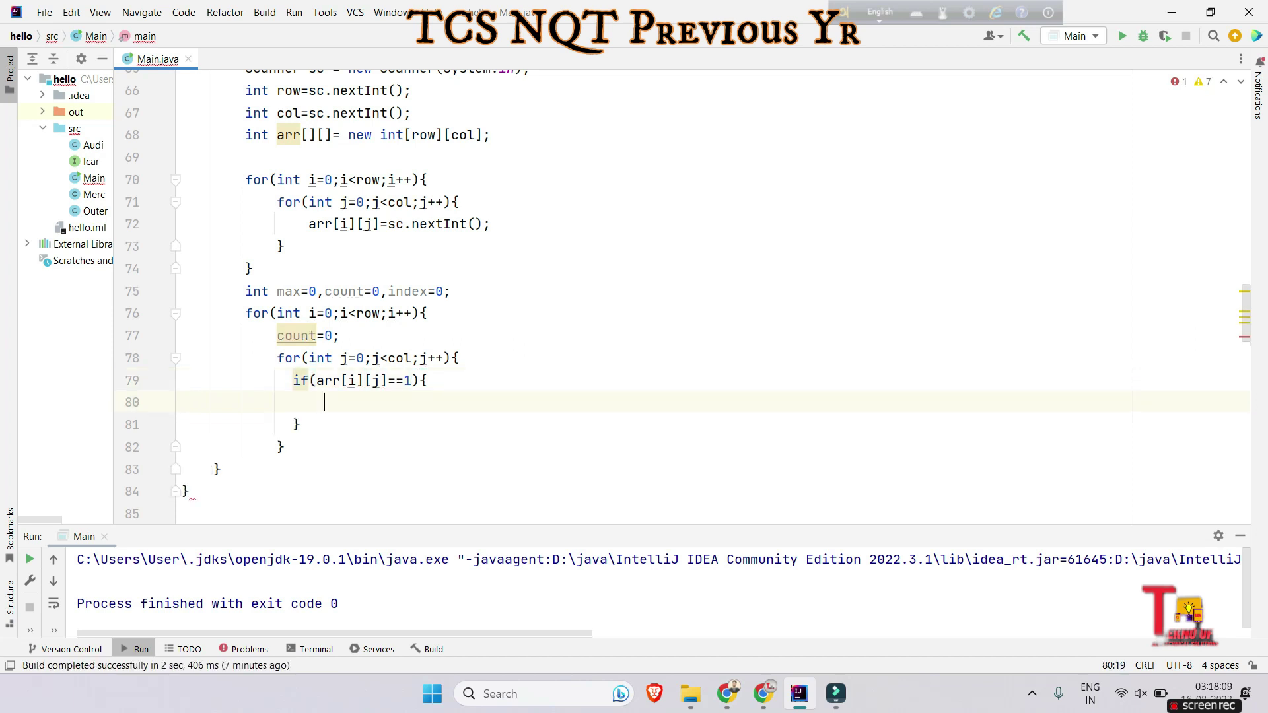
pyautogui.write('count')
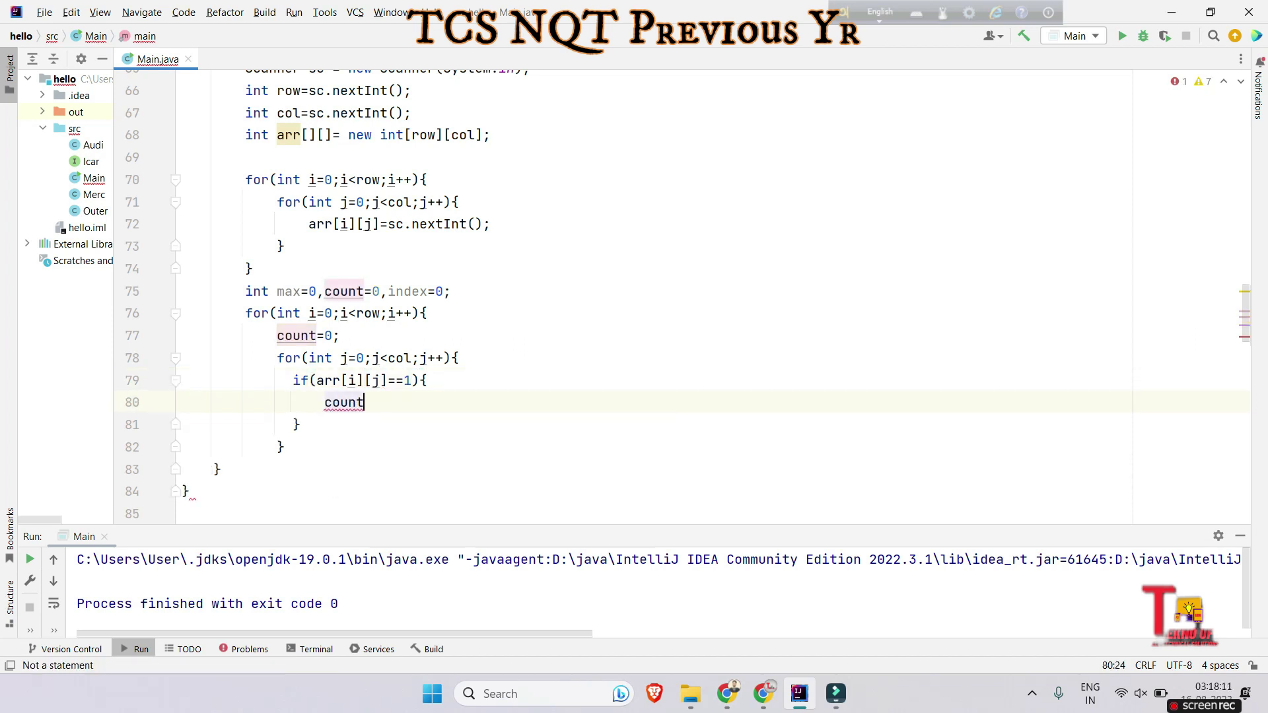
pyautogui.write('++;')
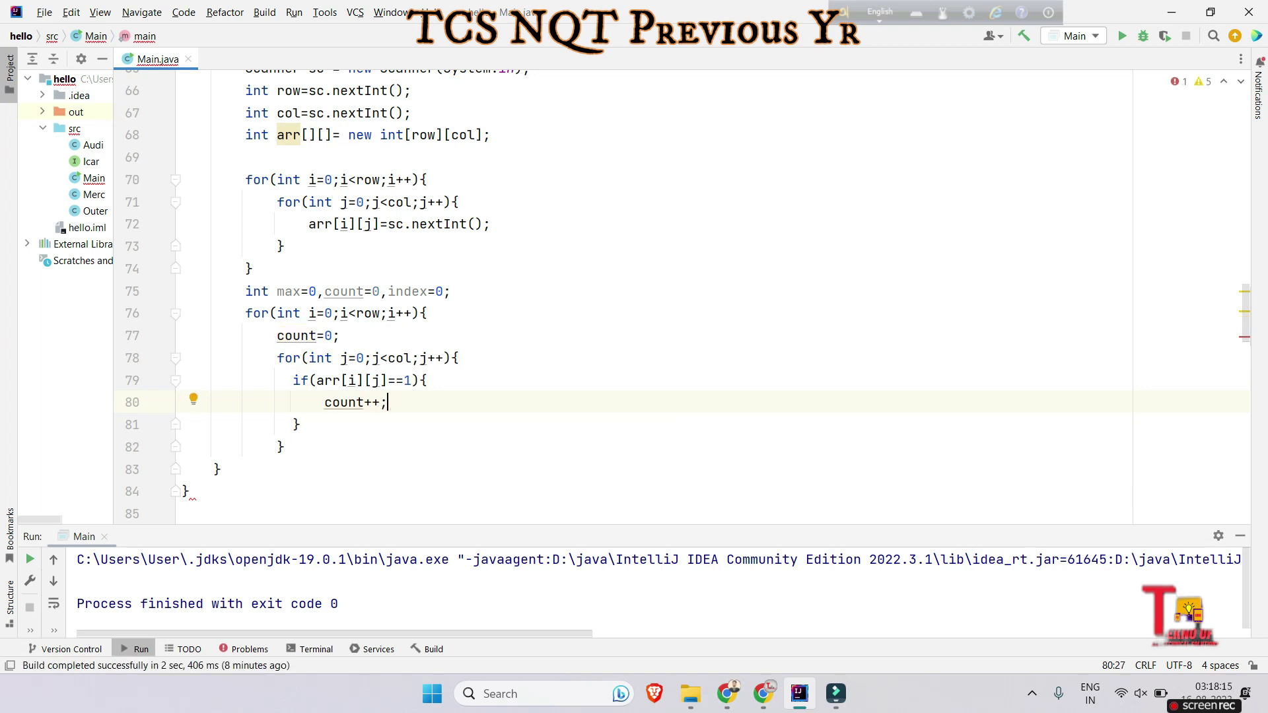
# Finish count++ and add if(count>max){max=count; index=i+1;} after the column loop.
pyautogui.press('Return')
pyautogui.write('}')
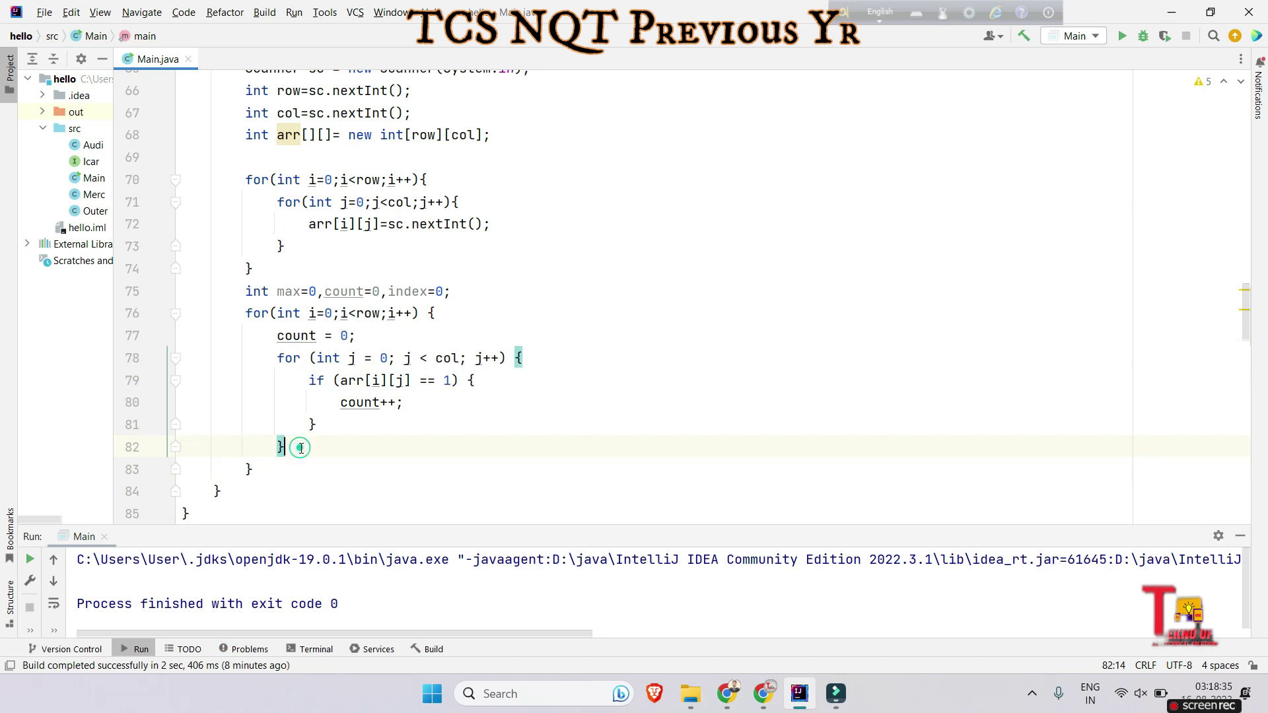
pyautogui.click(300, 447)
pyautogui.press('Return')
pyautogui.write('if(coun')
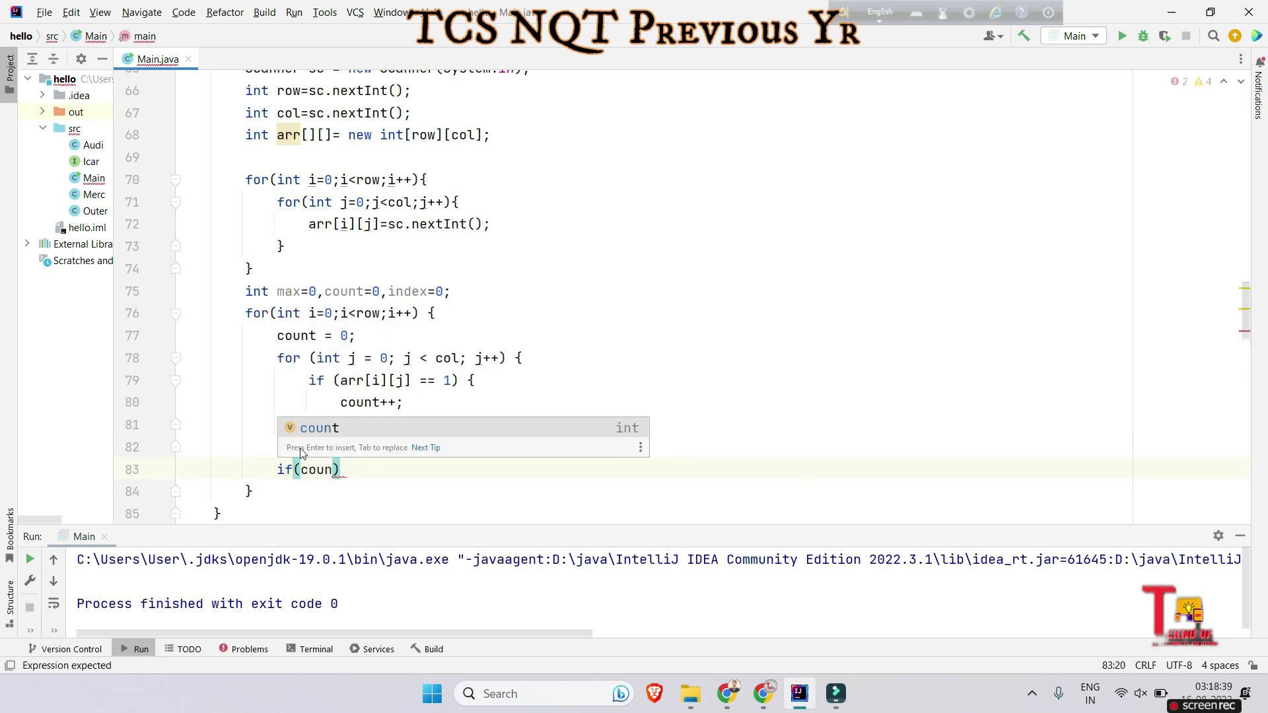
pyautogui.write('t>max){')
pyautogui.press('Return')
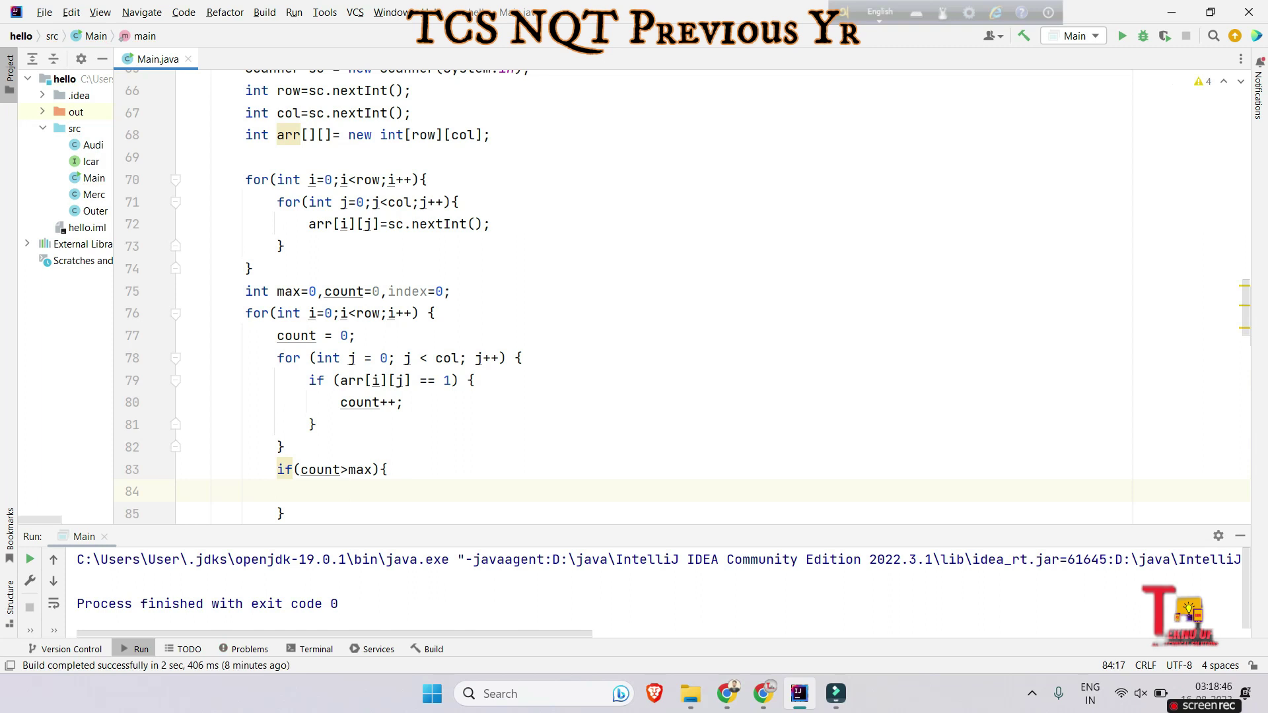
pyautogui.write('max=count;')
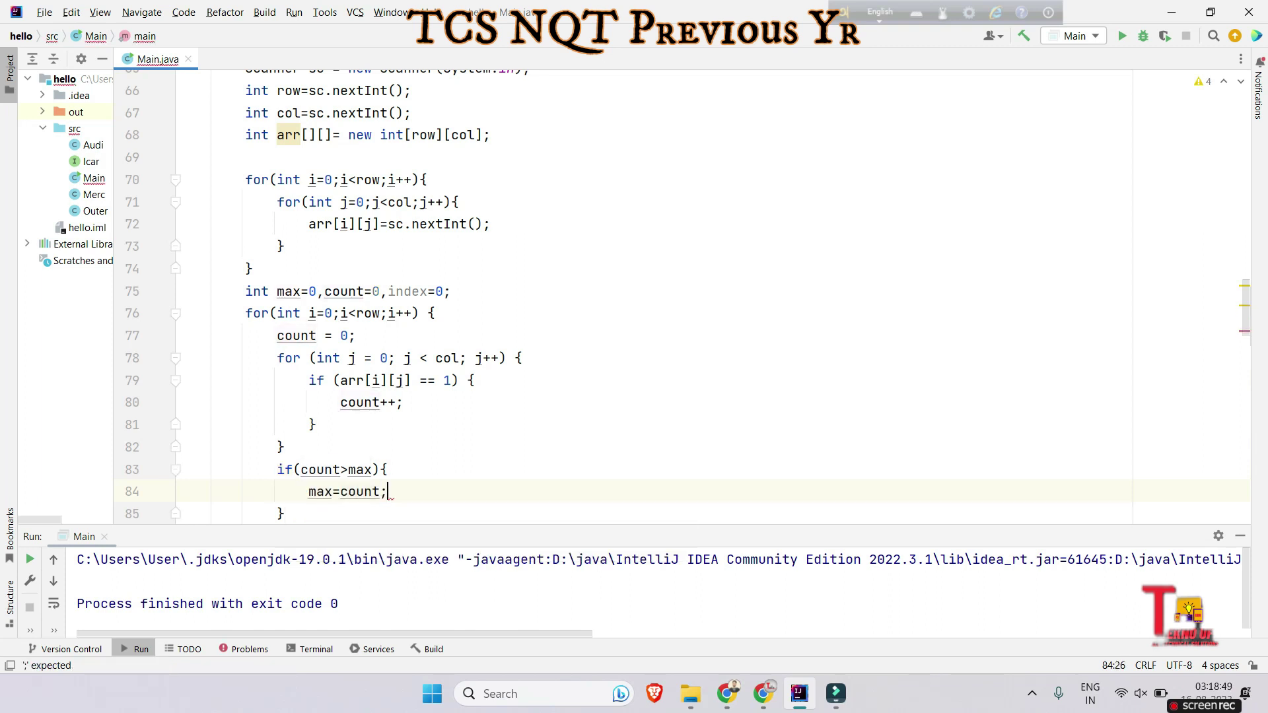
pyautogui.press('Return')
pyautogui.write('index=')
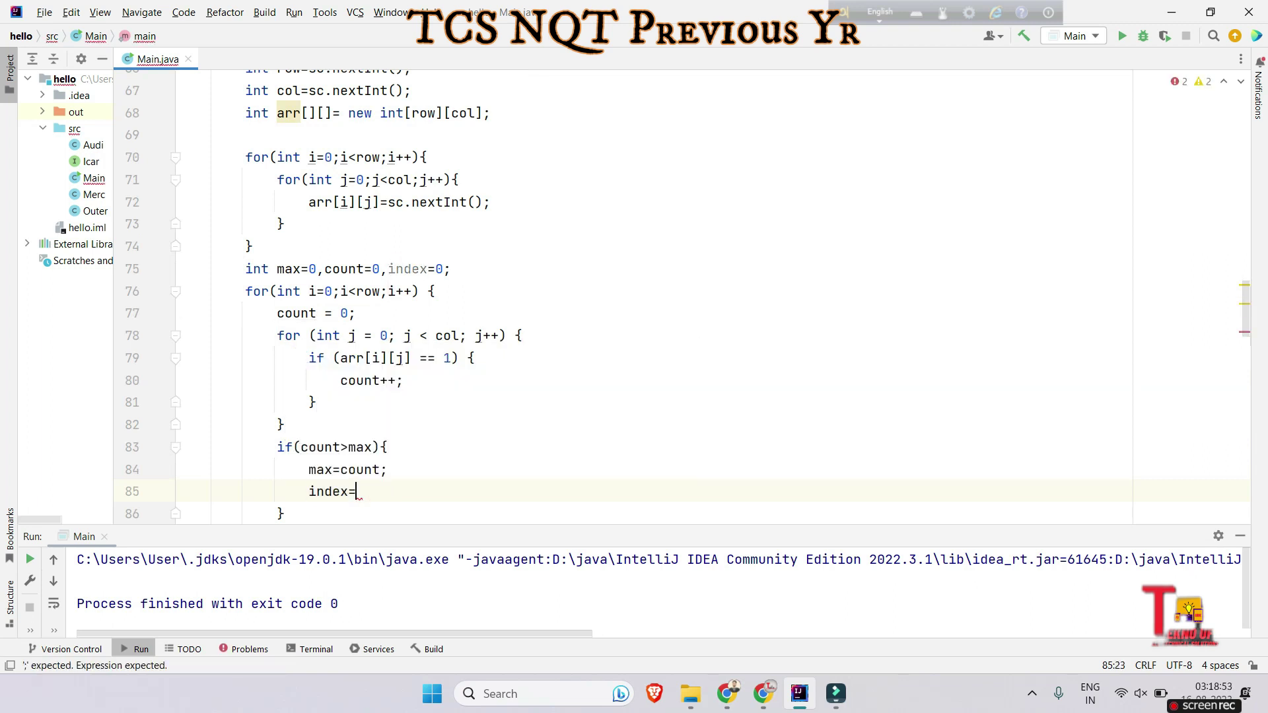
pyautogui.write('i+1;')
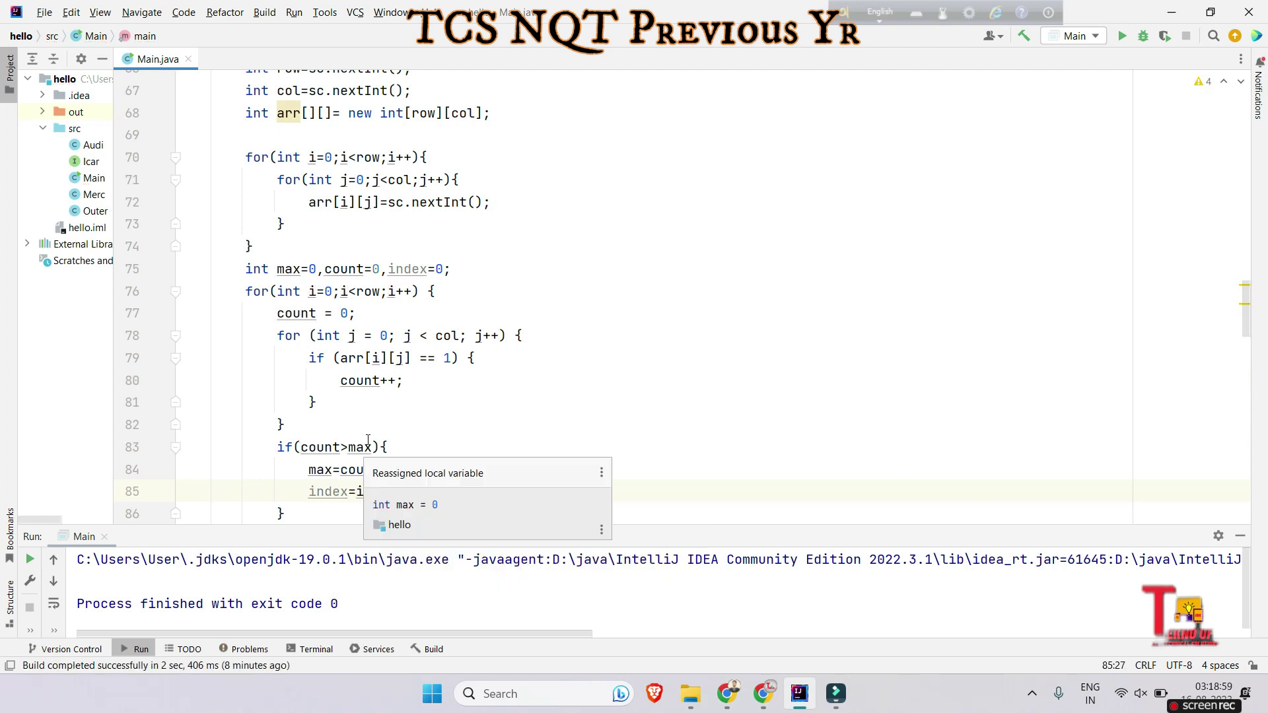
pyautogui.scroll(-1, 367, 441)
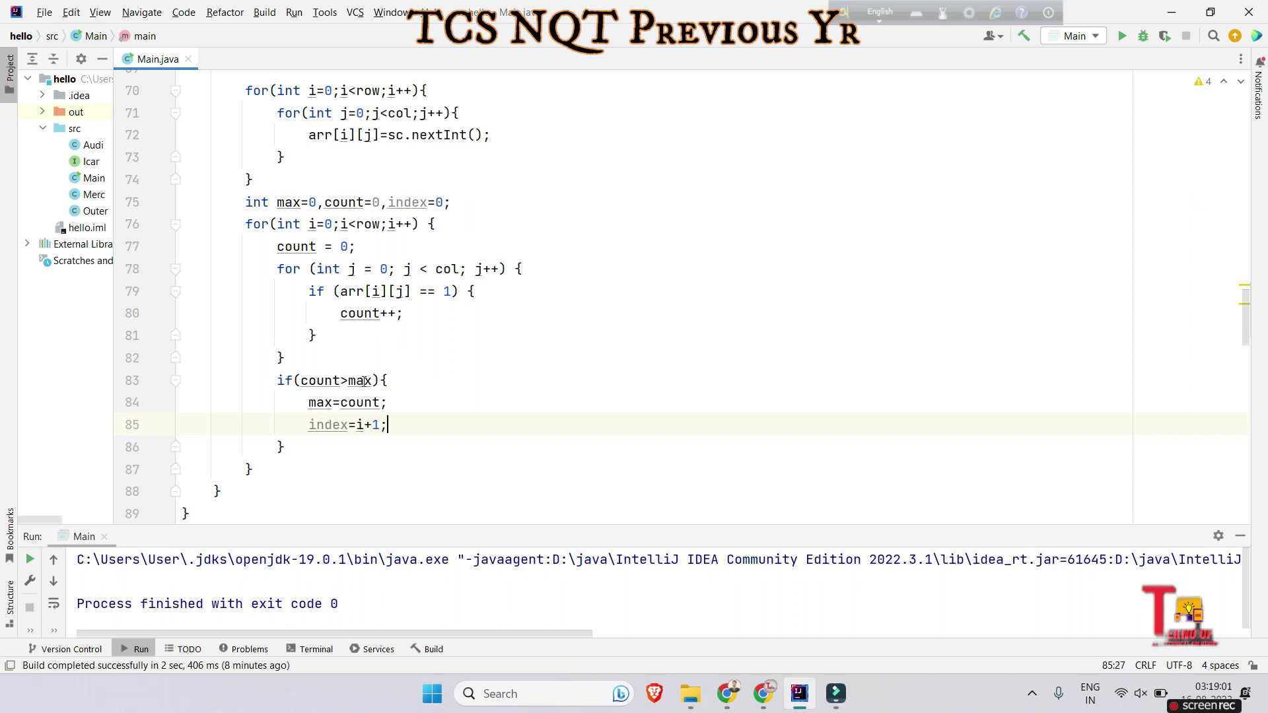
# Check which blocks the closing braces end and place the caret after the row loop.
pyautogui.click(284, 448)
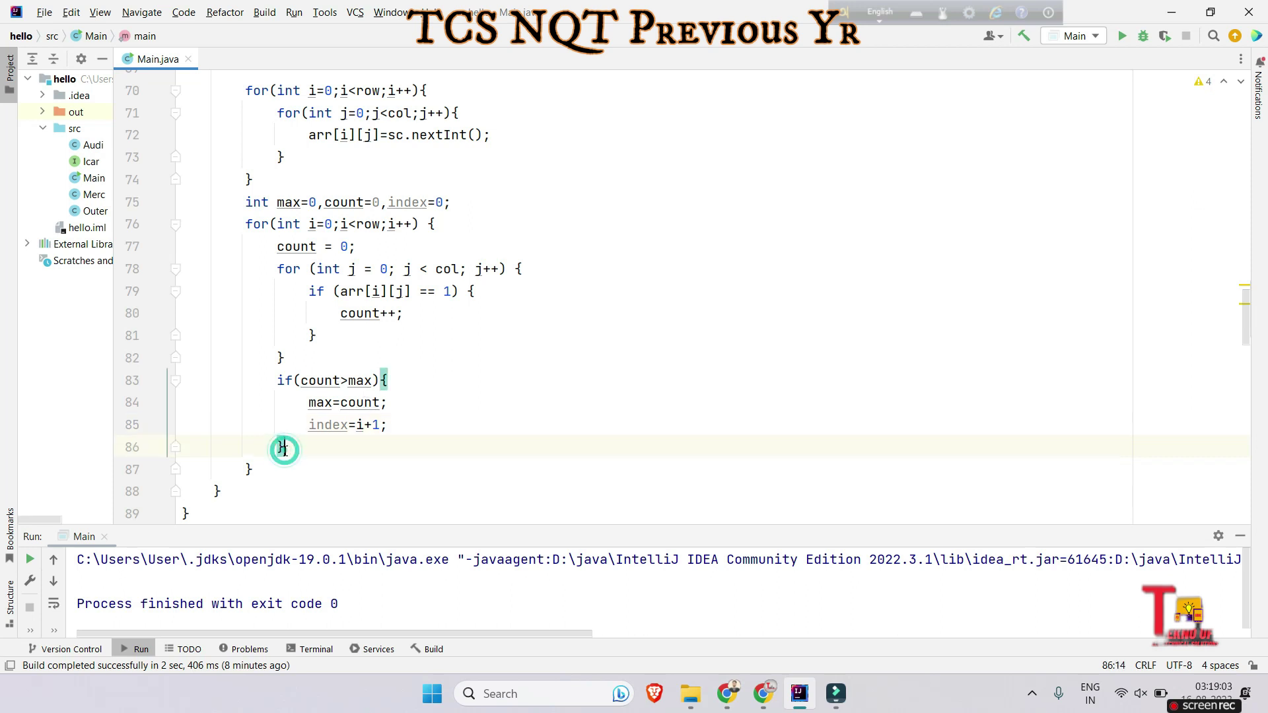
pyautogui.click(250, 470)
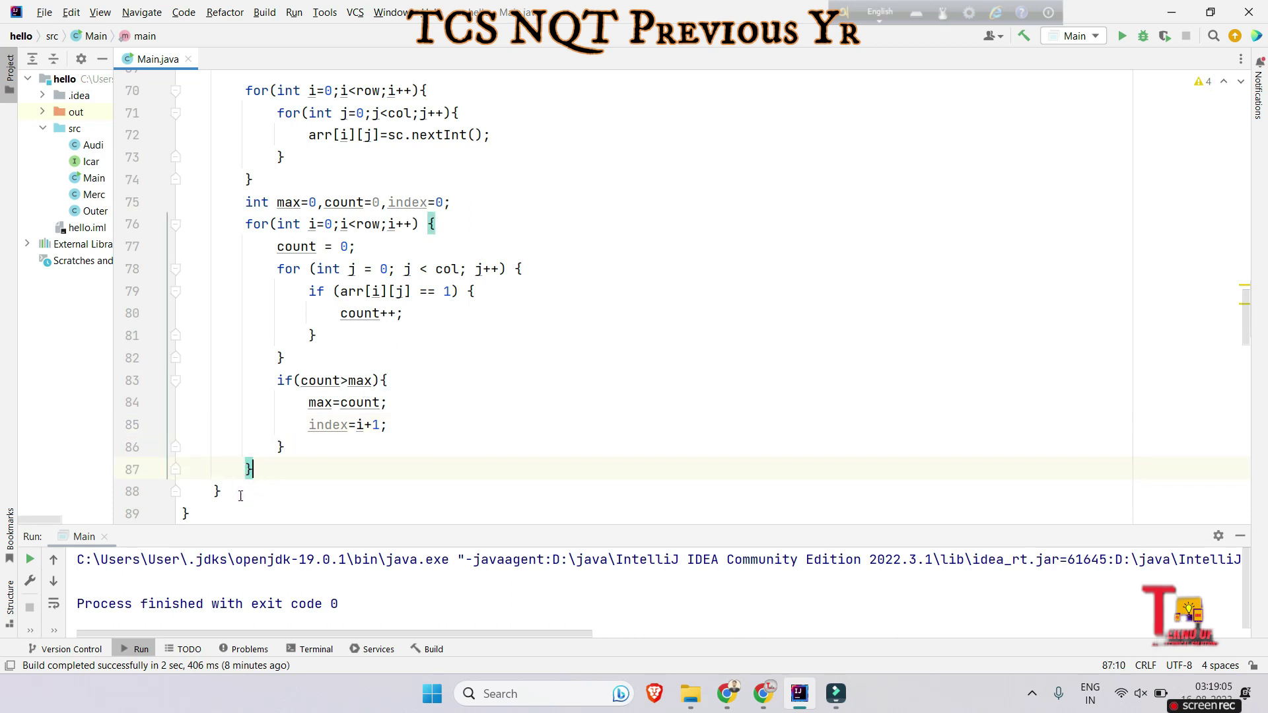
pyautogui.click(239, 497)
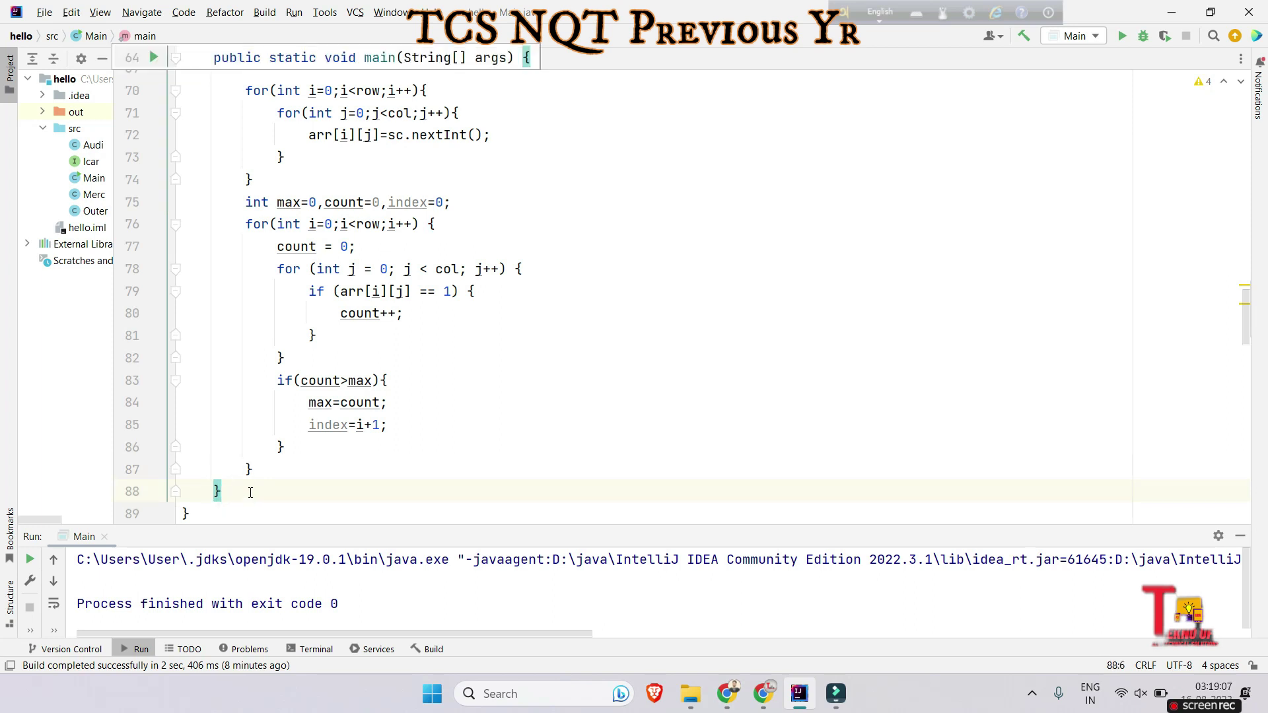
pyautogui.click(269, 474)
# Add System.out.println(index) after the loop via the sout shortcut.
pyautogui.press('Return')
pyautogui.write('soun')
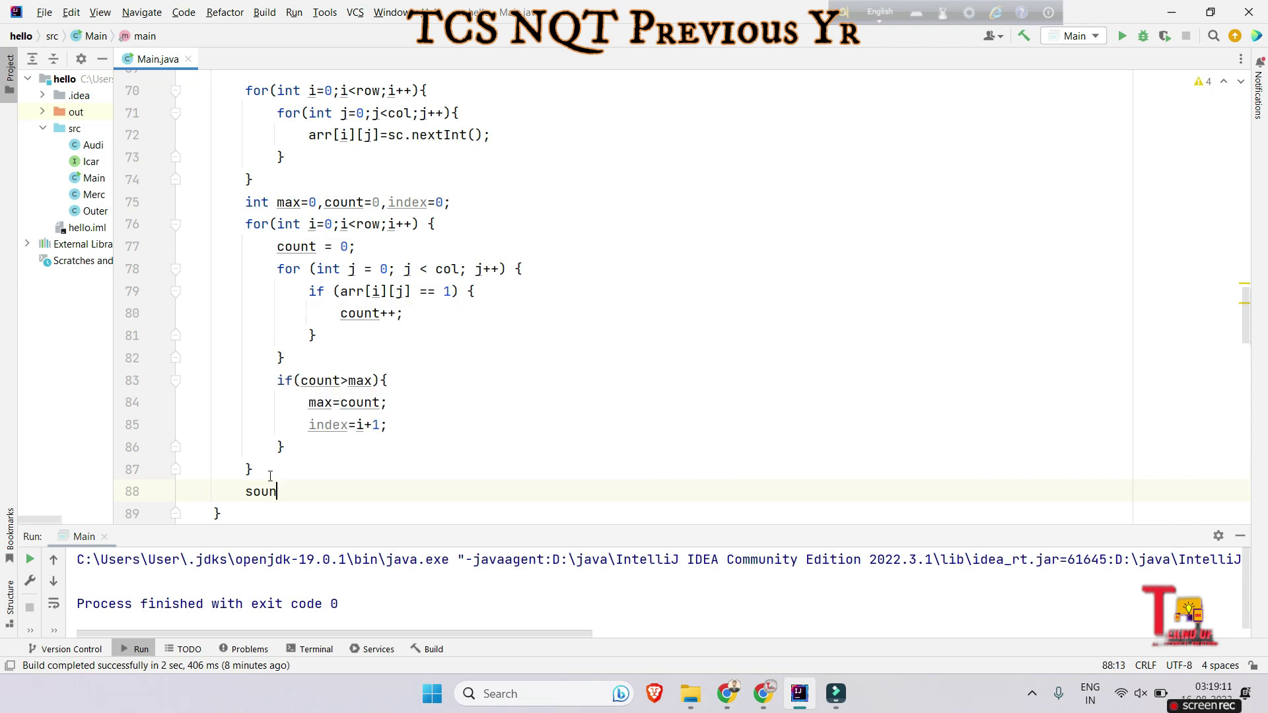
pyautogui.press('BackSpace')
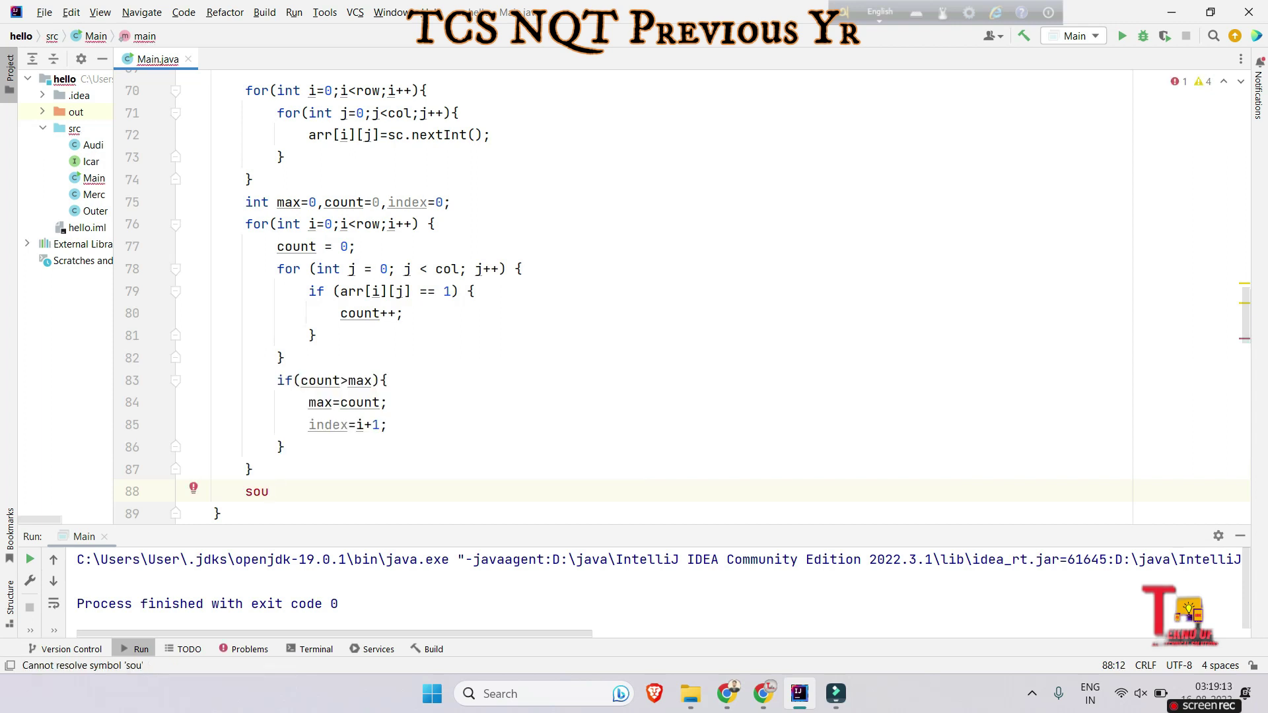
pyautogui.press('Return')
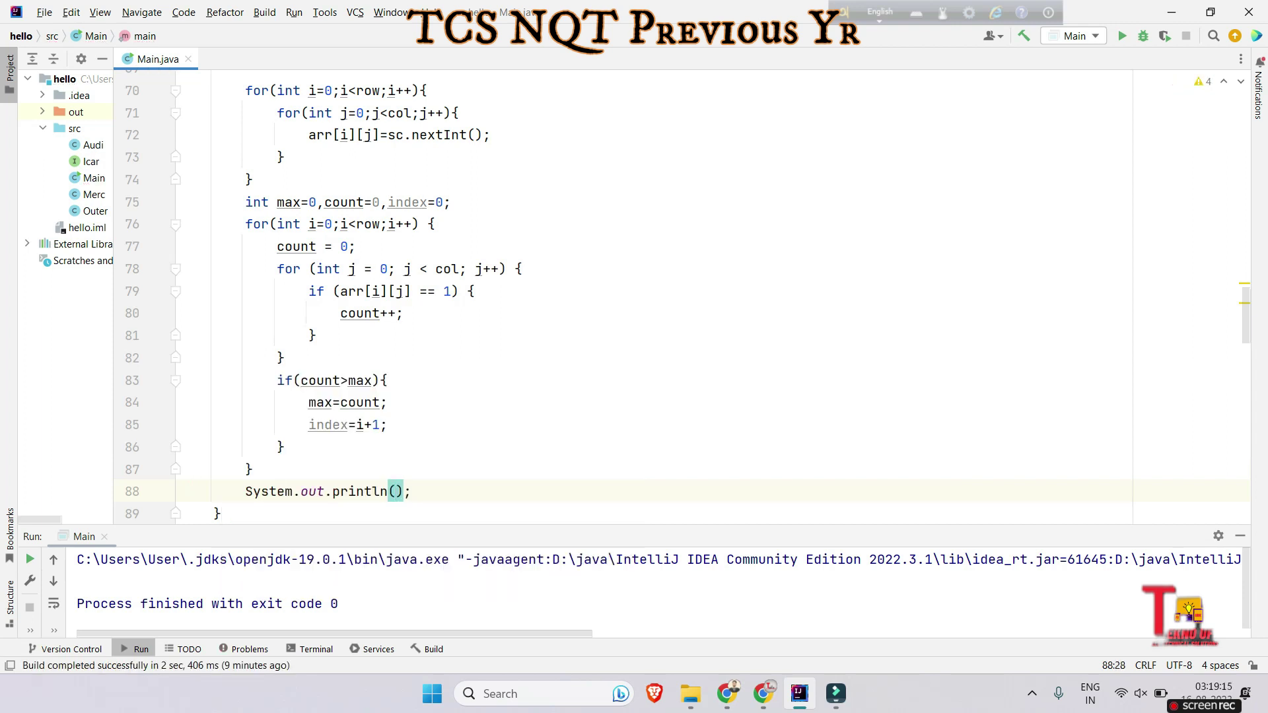
pyautogui.write('ind')
pyautogui.press('Return')
pyautogui.press('Right')
pyautogui.press('Right')
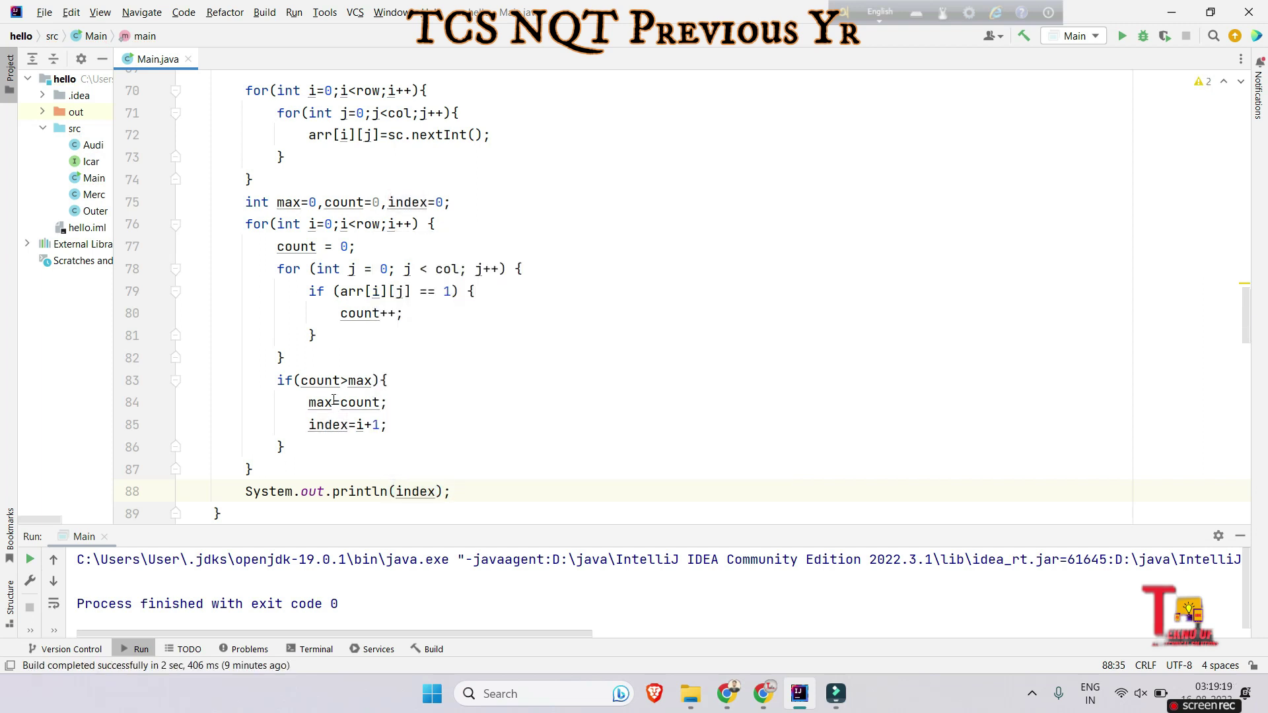
pyautogui.scroll(1, 342, 392)
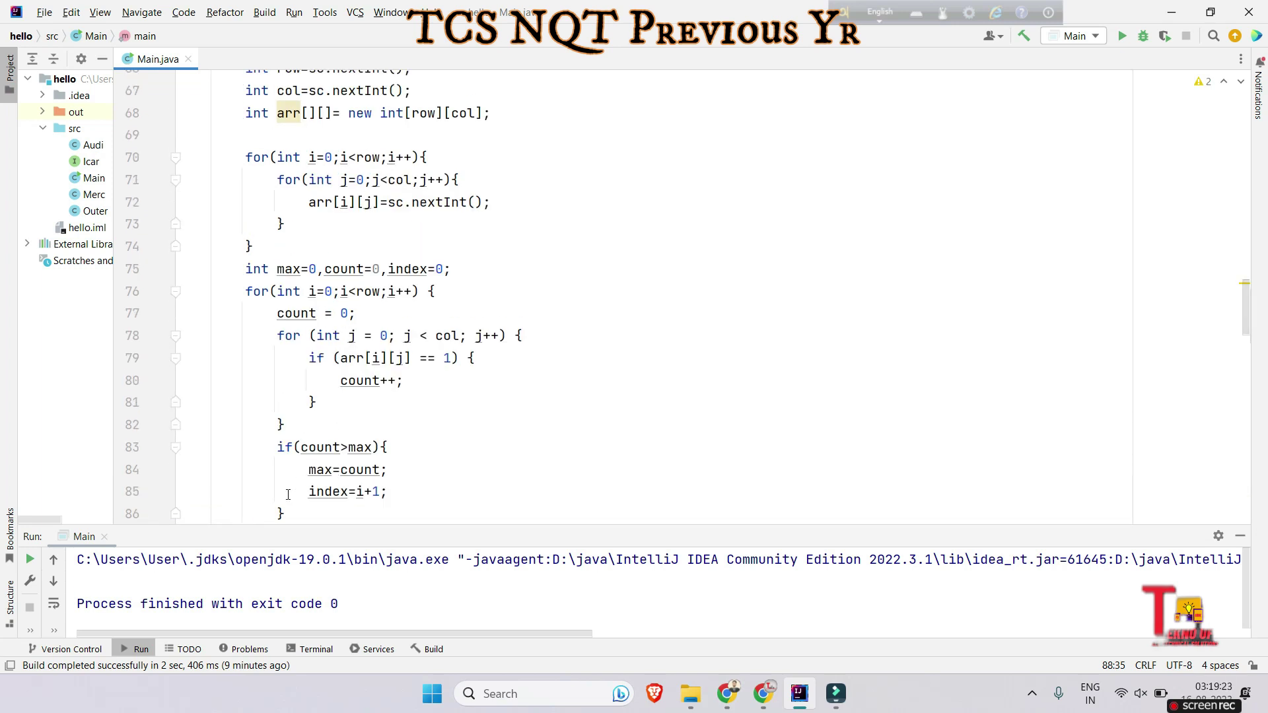
pyautogui.moveTo(222, 527); pyautogui.dragTo(213, 464)
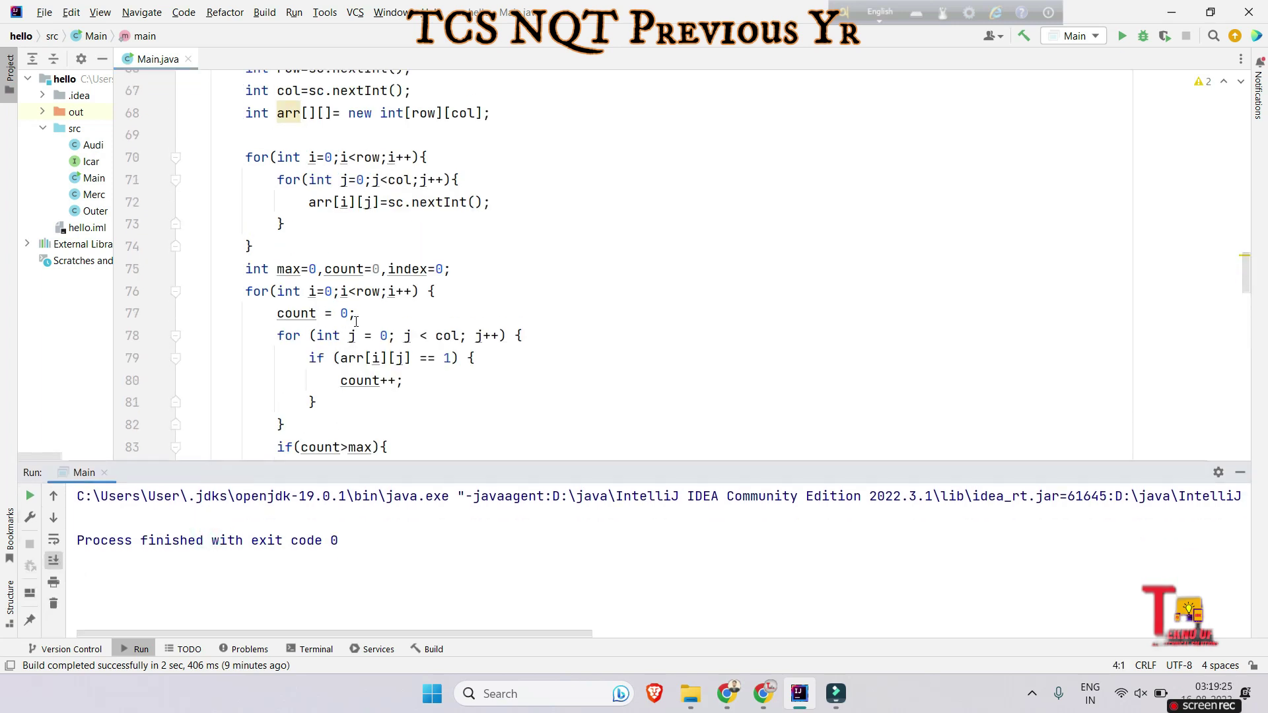
pyautogui.scroll(2, 383, 293)
pyautogui.scroll(5, 383, 294)
pyautogui.scroll(1, 384, 294)
pyautogui.scroll(3, 383, 293)
pyautogui.scroll(1, 384, 294)
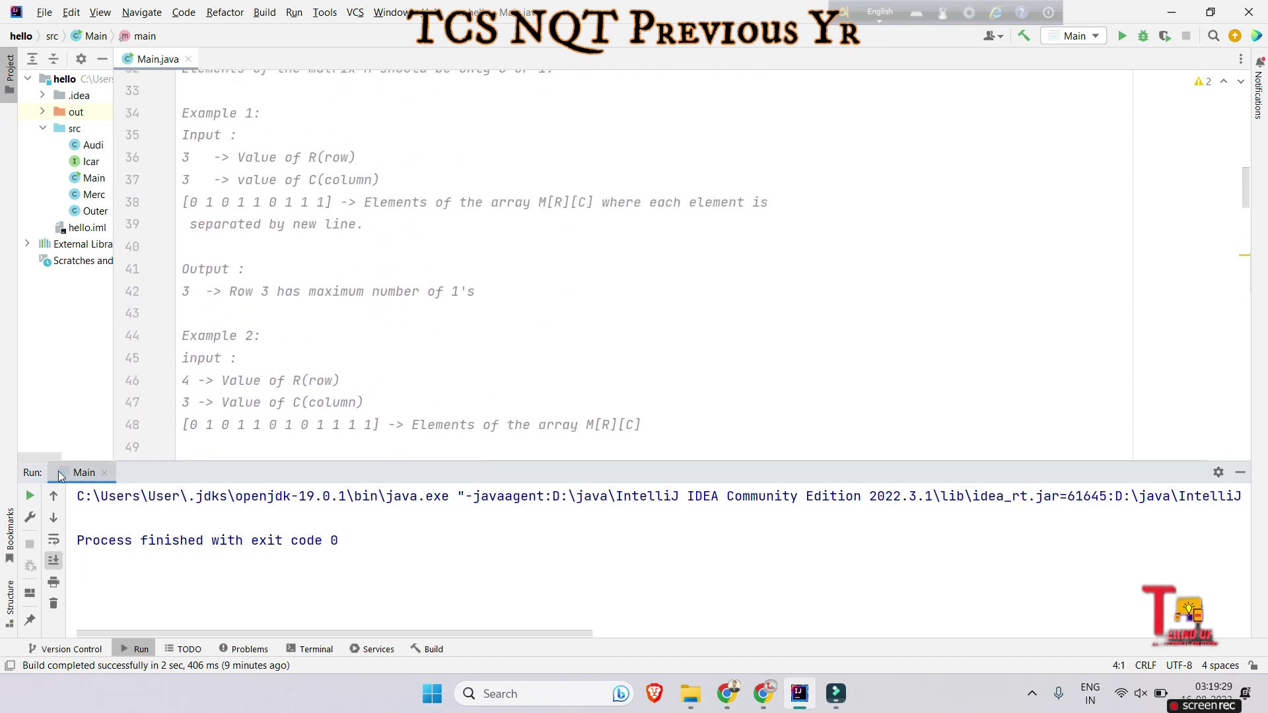
# Run with Example 1's input (3, 3, nine elements) and confirm the printed 3 matches.
pyautogui.click(35, 494)
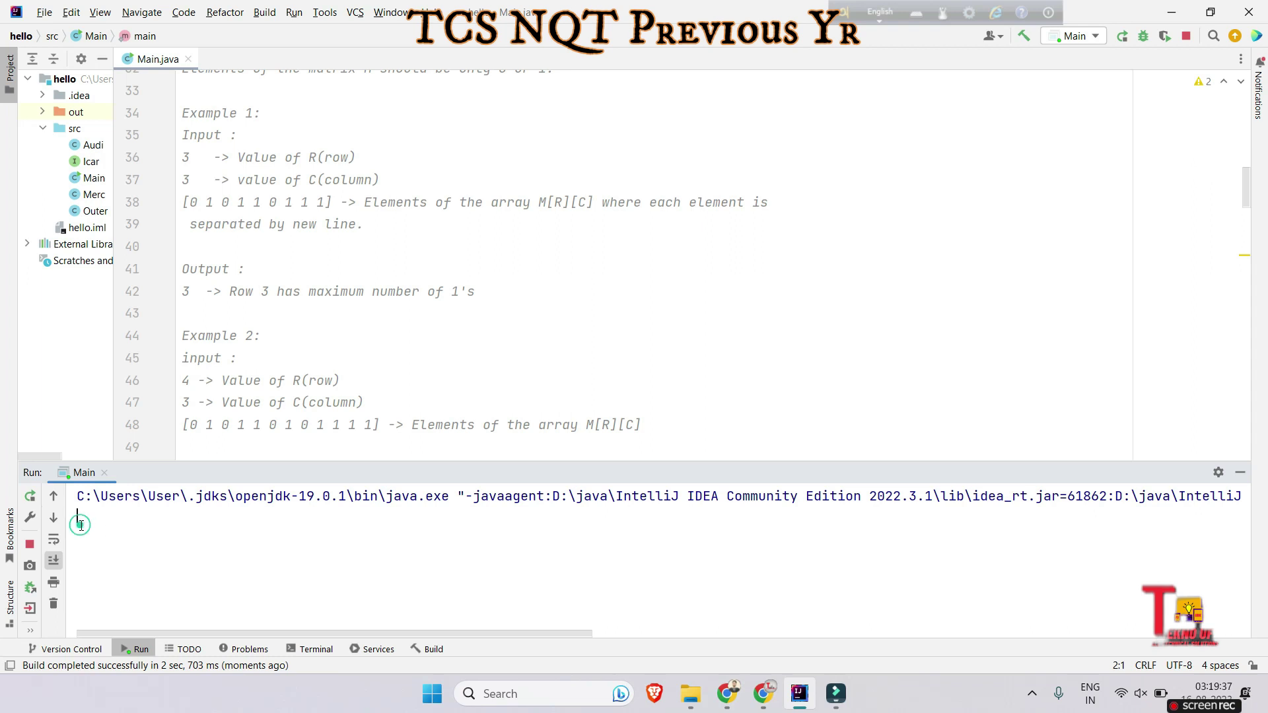
pyautogui.write('3')
pyautogui.press('Return')
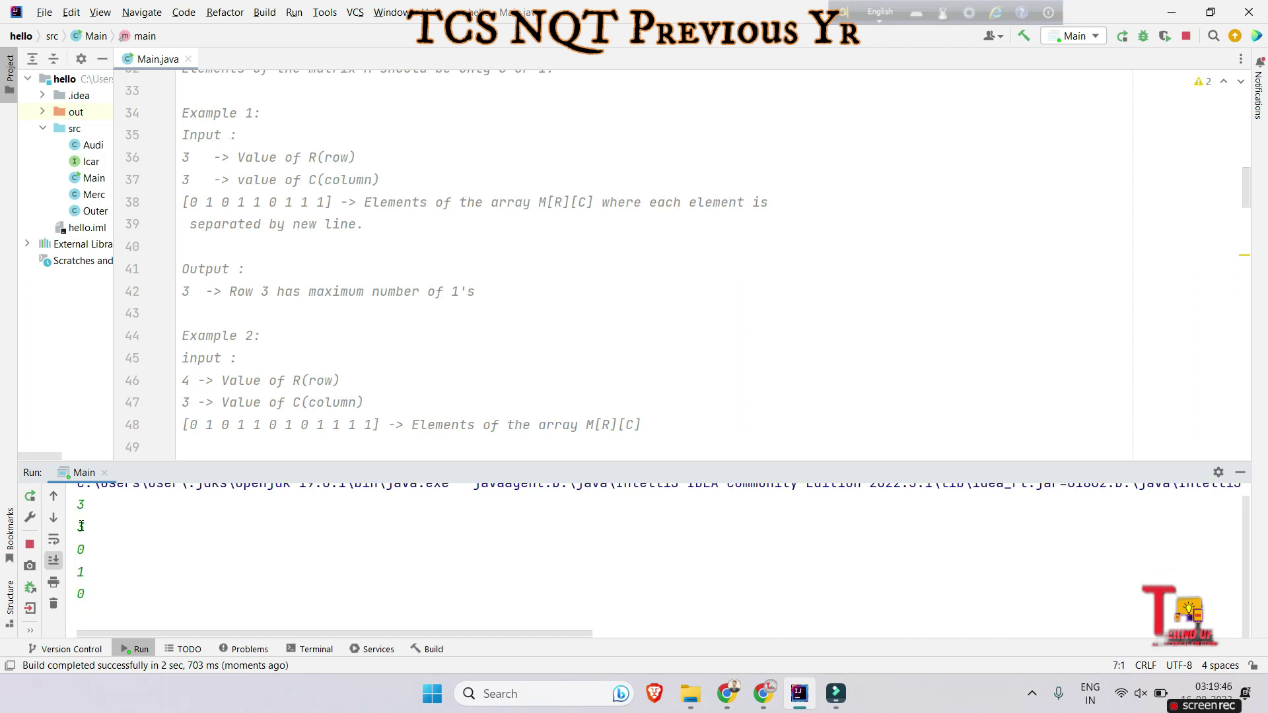
pyautogui.press('Return')
pyautogui.write('1')
pyautogui.press('Return')
pyautogui.write('0')
pyautogui.press('Return')
pyautogui.press('Return')
pyautogui.write('1')
pyautogui.press('Return')
pyautogui.write('1')
pyautogui.press('Return')
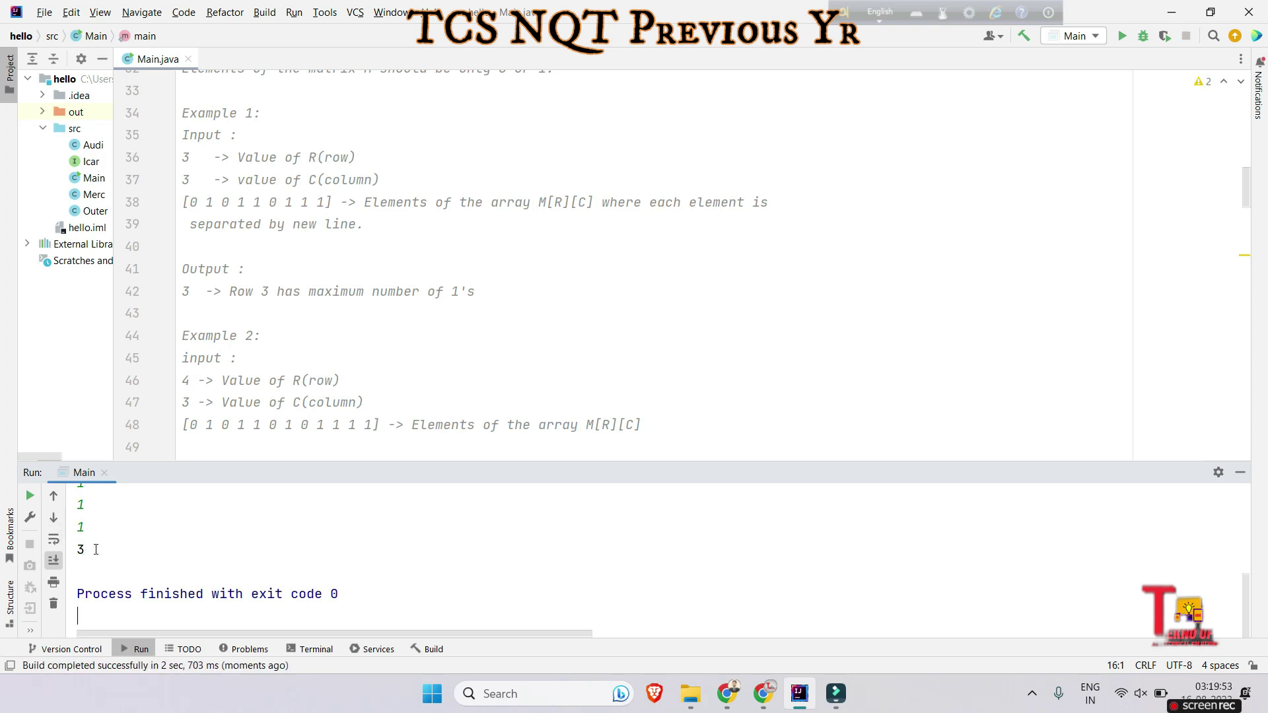
pyautogui.moveTo(96, 548); pyautogui.dragTo(76, 548)
pyautogui.moveTo(203, 295); pyautogui.dragTo(184, 296)
# Rerun with Example 2's input (4, 3, twelve elements) and confirm the printed 4.
pyautogui.click(185, 294)
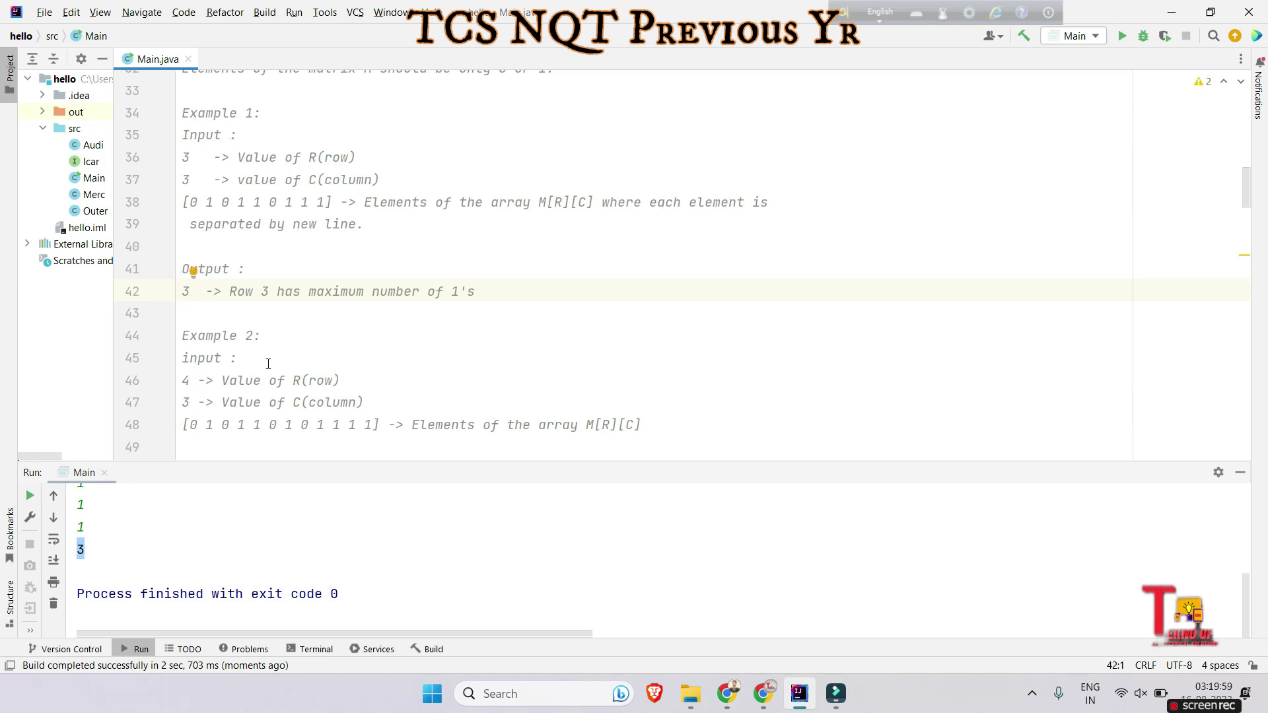
pyautogui.scroll(-1, 268, 362)
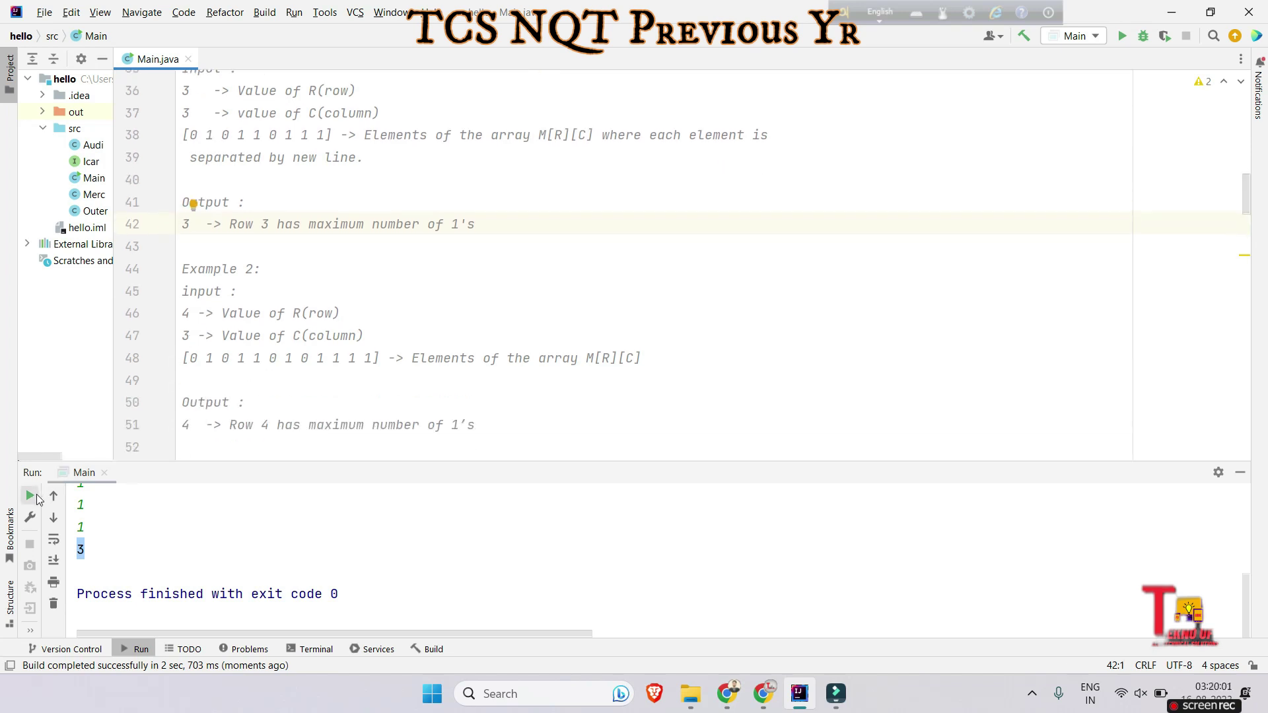
pyautogui.click(37, 494)
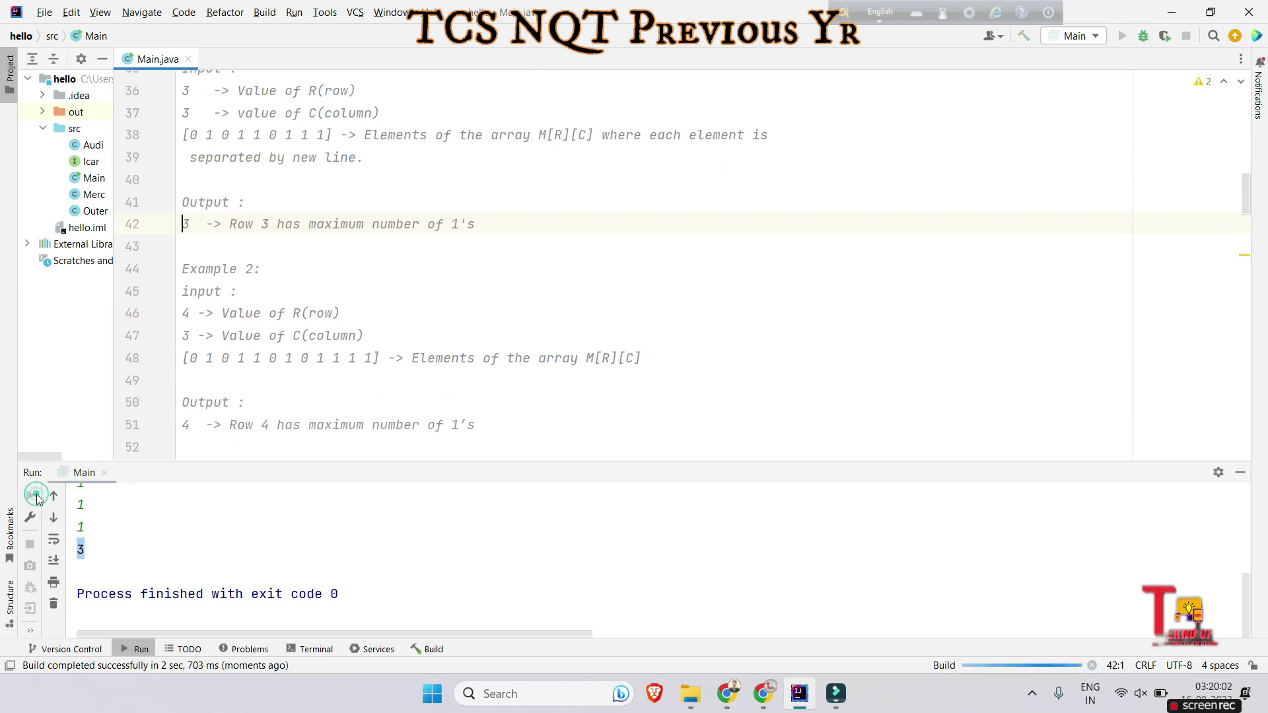
pyautogui.click(100, 523)
pyautogui.write('4')
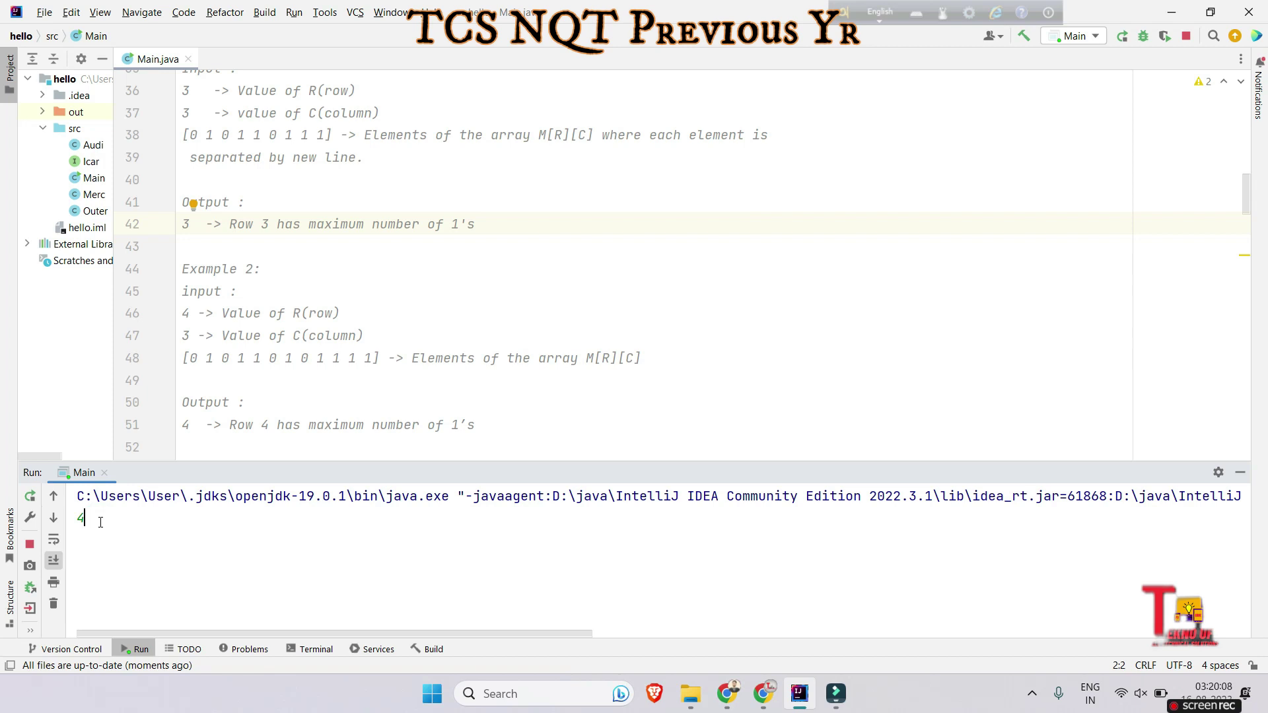
pyautogui.press('Return')
pyautogui.write('0')
pyautogui.press('Return')
pyautogui.write('0')
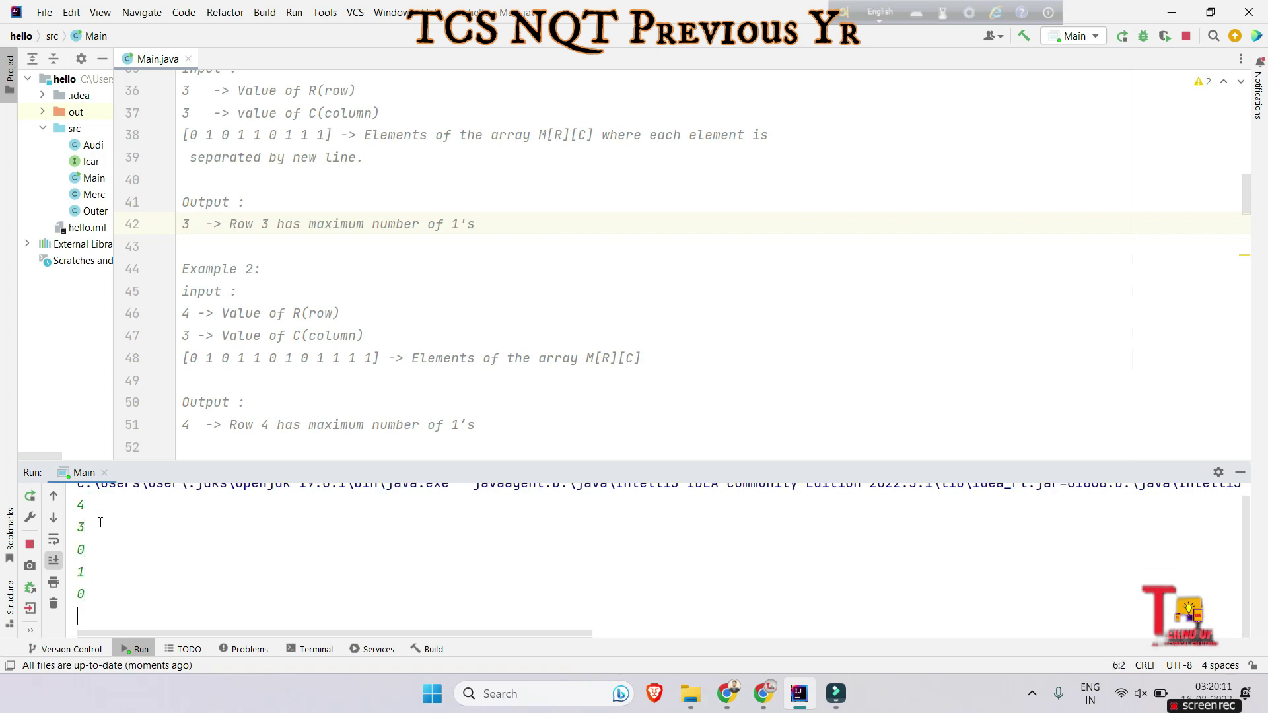
pyautogui.press('Return')
pyautogui.write('1')
pyautogui.press('Return')
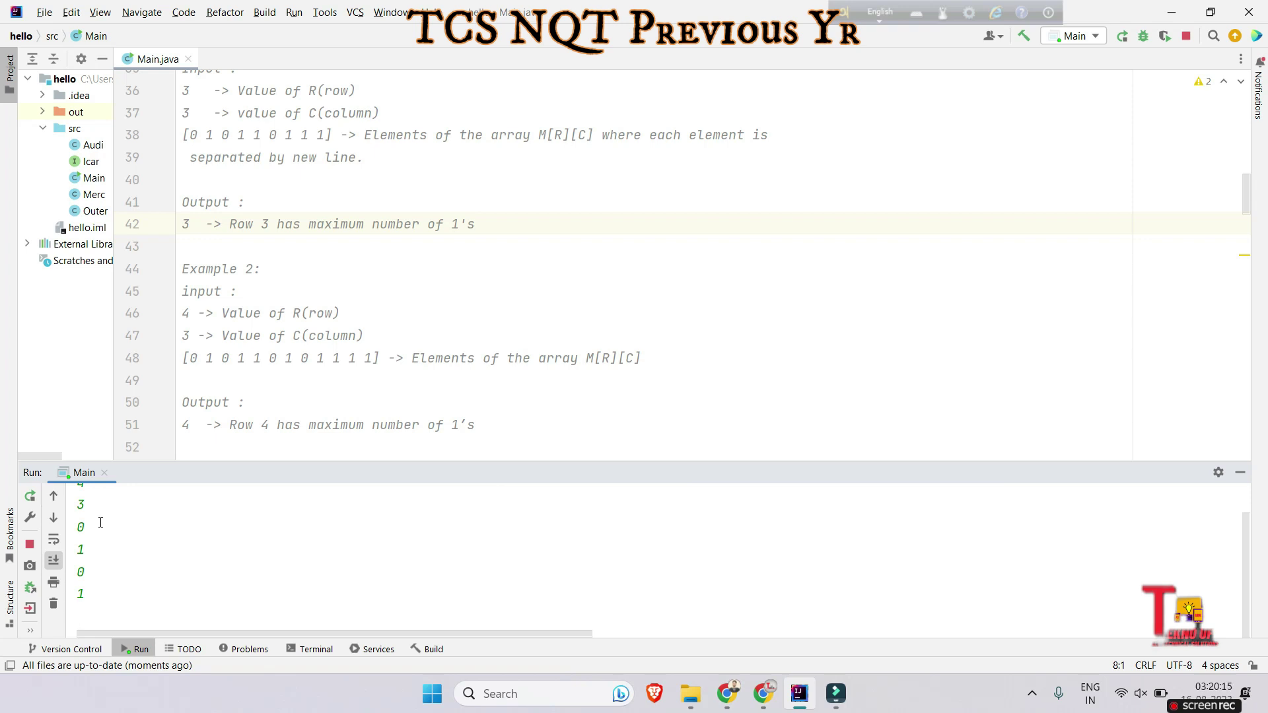
pyautogui.press('Return')
pyautogui.write('0')
pyautogui.press('Return')
pyautogui.write('1')
pyautogui.press('Return')
pyautogui.write('0')
pyautogui.press('Return')
pyautogui.write('1')
pyautogui.press('Return')
pyautogui.write('1')
pyautogui.press('Return')
pyautogui.write('1')
pyautogui.press('Return')
pyautogui.write('1')
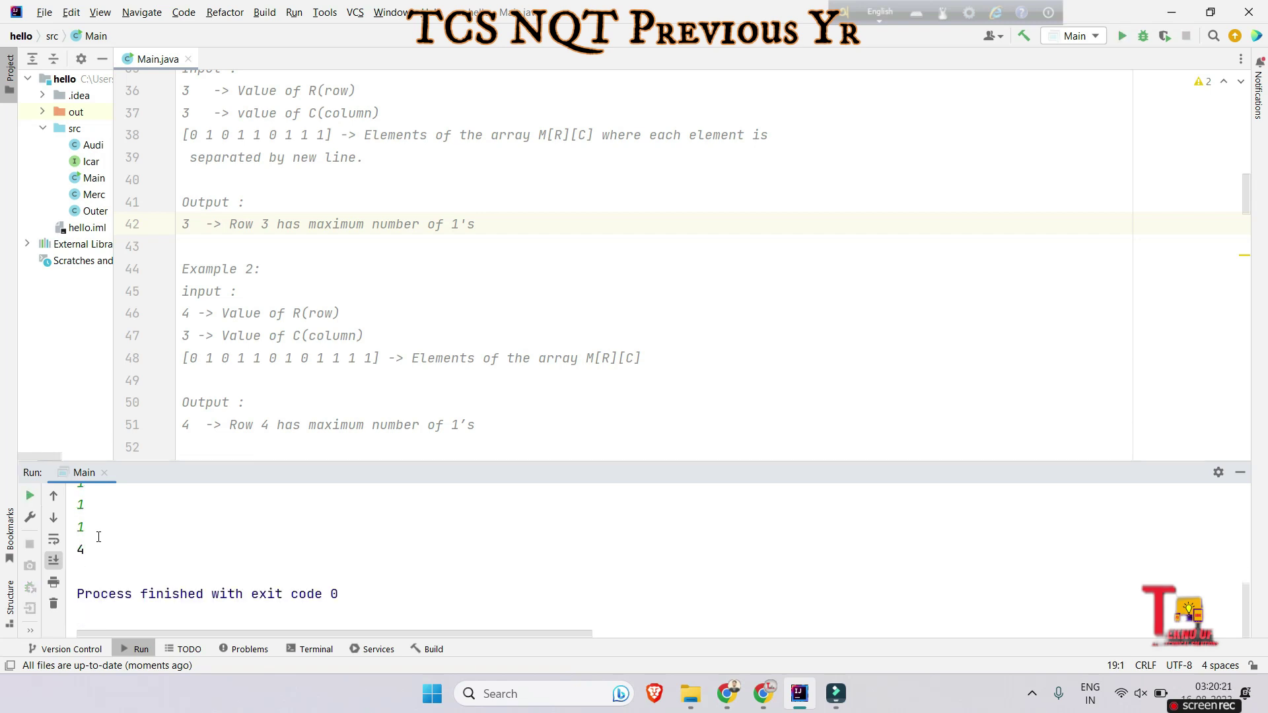
pyautogui.moveTo(87, 548); pyautogui.dragTo(78, 550)
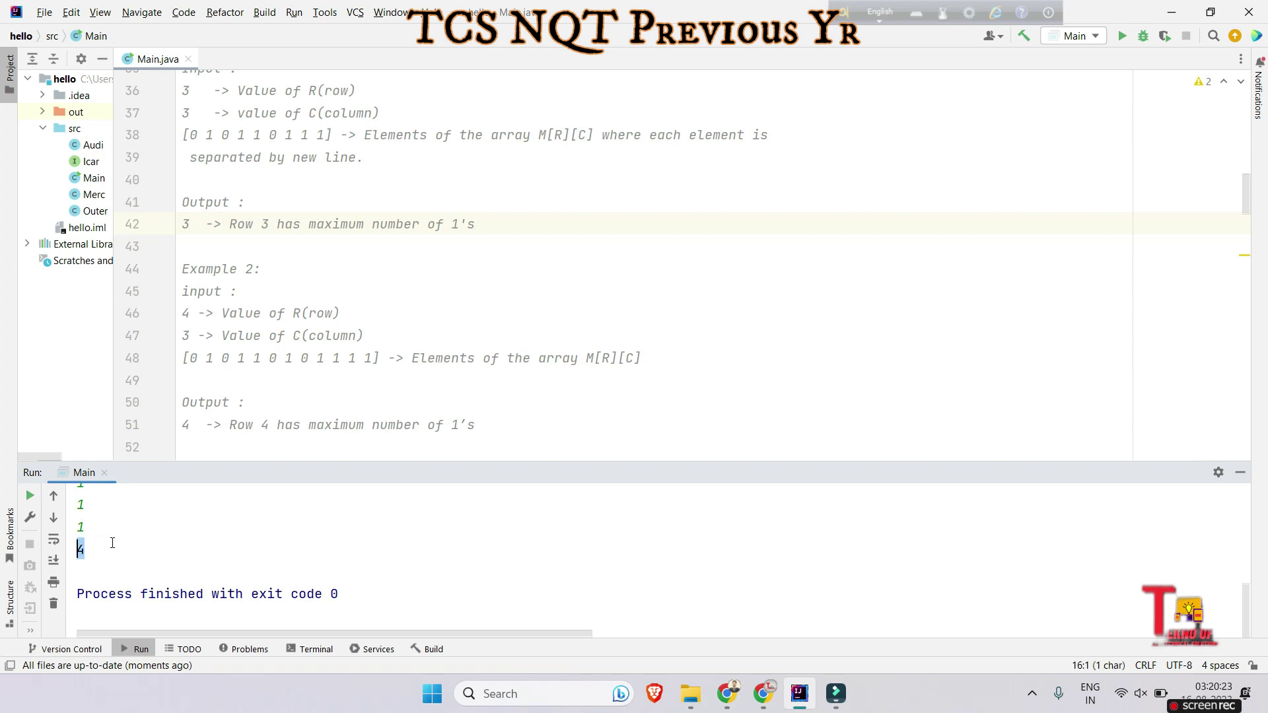
# Shrink the Run console so the Main.java editor has more room for review.
pyautogui.click(112, 543)
pyautogui.scroll(-4, 389, 310)
pyautogui.scroll(-3, 389, 311)
pyautogui.scroll(-2, 389, 310)
pyautogui.scroll(-1, 317, 401)
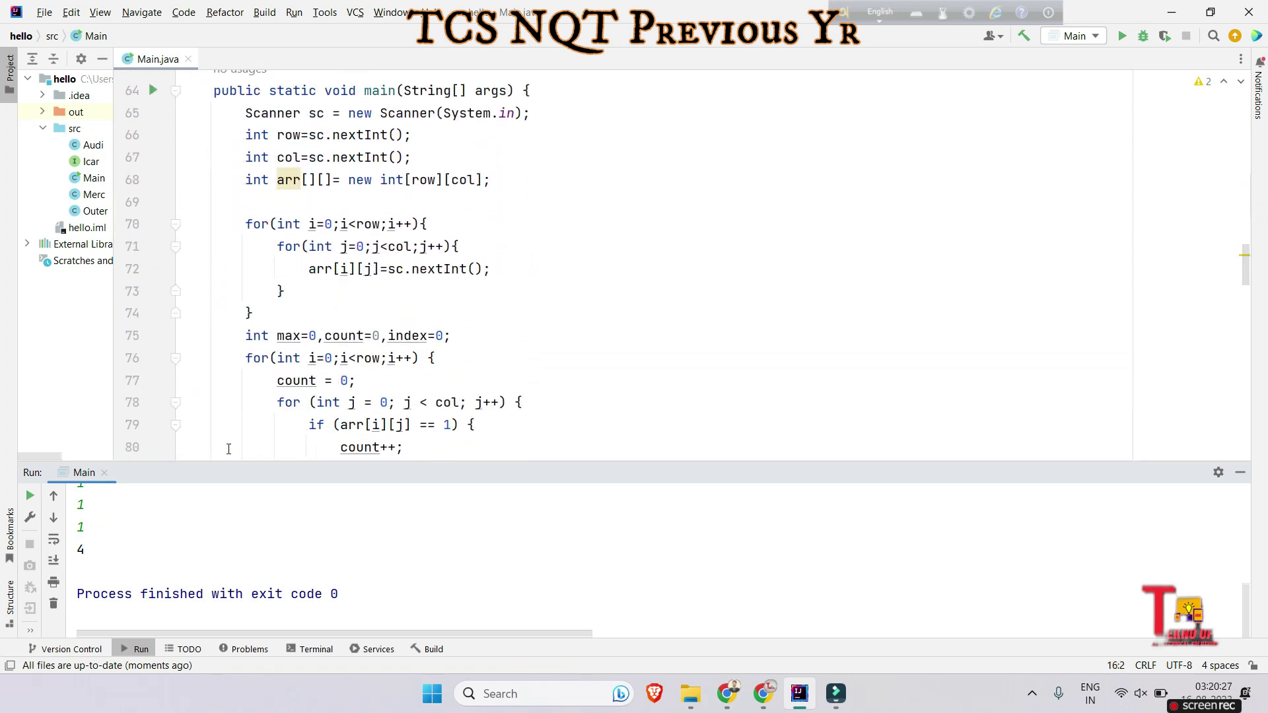
pyautogui.moveTo(212, 461); pyautogui.dragTo(195, 571)
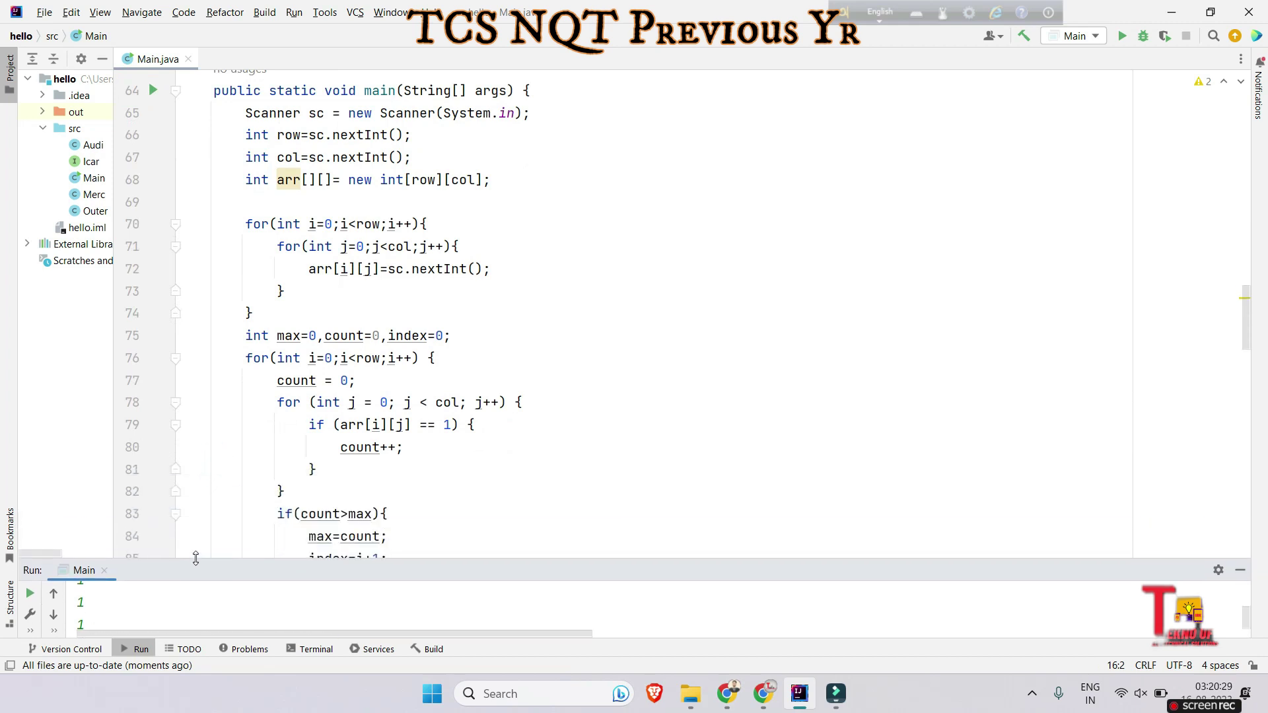
pyautogui.scroll(-2, 373, 448)
pyautogui.scroll(-1, 372, 447)
pyautogui.scroll(1, 374, 448)
pyautogui.scroll(1, 374, 448)
pyautogui.scroll(2, 374, 448)
pyautogui.scroll(1, 374, 448)
pyautogui.scroll(1, 374, 448)
pyautogui.scroll(-1, 375, 448)
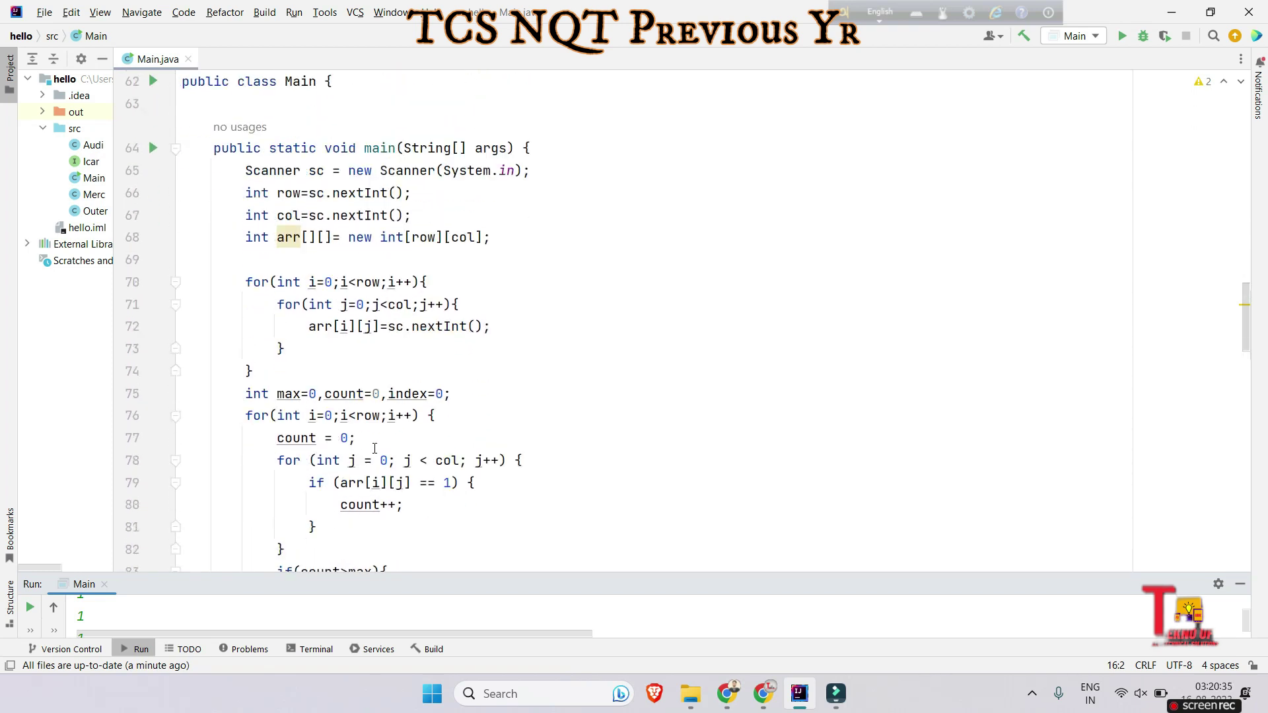
pyautogui.scroll(-1, 374, 448)
pyautogui.scroll(-3, 374, 448)
pyautogui.scroll(-1, 375, 448)
pyautogui.scroll(1, 375, 449)
pyautogui.scroll(2, 375, 447)
pyautogui.scroll(1, 375, 448)
pyautogui.scroll(1, 374, 448)
pyautogui.scroll(1, 375, 448)
pyautogui.scroll(1, 375, 447)
pyautogui.scroll(1, 374, 448)
pyautogui.scroll(-1, 374, 449)
pyautogui.scroll(-3, 375, 448)
pyautogui.scroll(-1, 375, 448)
pyautogui.scroll(-2, 375, 447)
pyautogui.scroll(-1, 375, 448)
pyautogui.scroll(1, 375, 448)
pyautogui.scroll(2, 375, 448)
pyautogui.scroll(1, 375, 449)
pyautogui.scroll(2, 375, 448)
pyautogui.scroll(2, 375, 448)
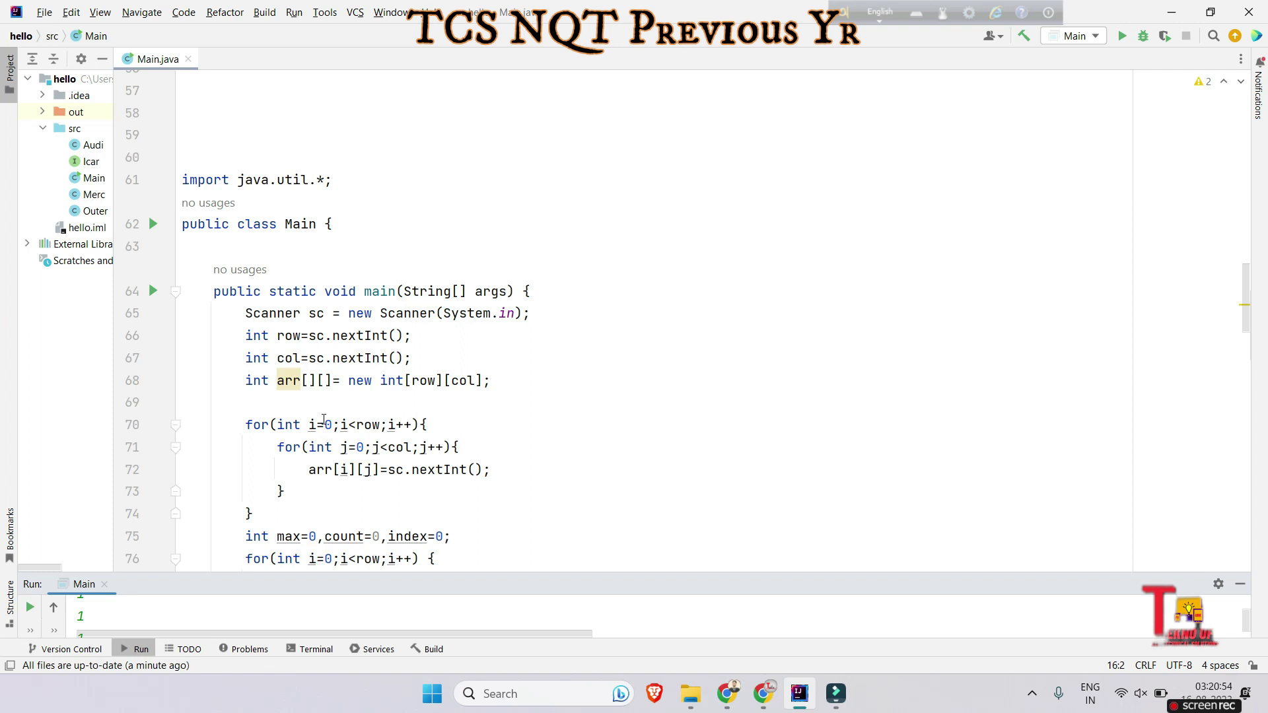
pyautogui.scroll(-2, 447, 405)
pyautogui.scroll(-3, 446, 404)
pyautogui.scroll(-2, 450, 406)
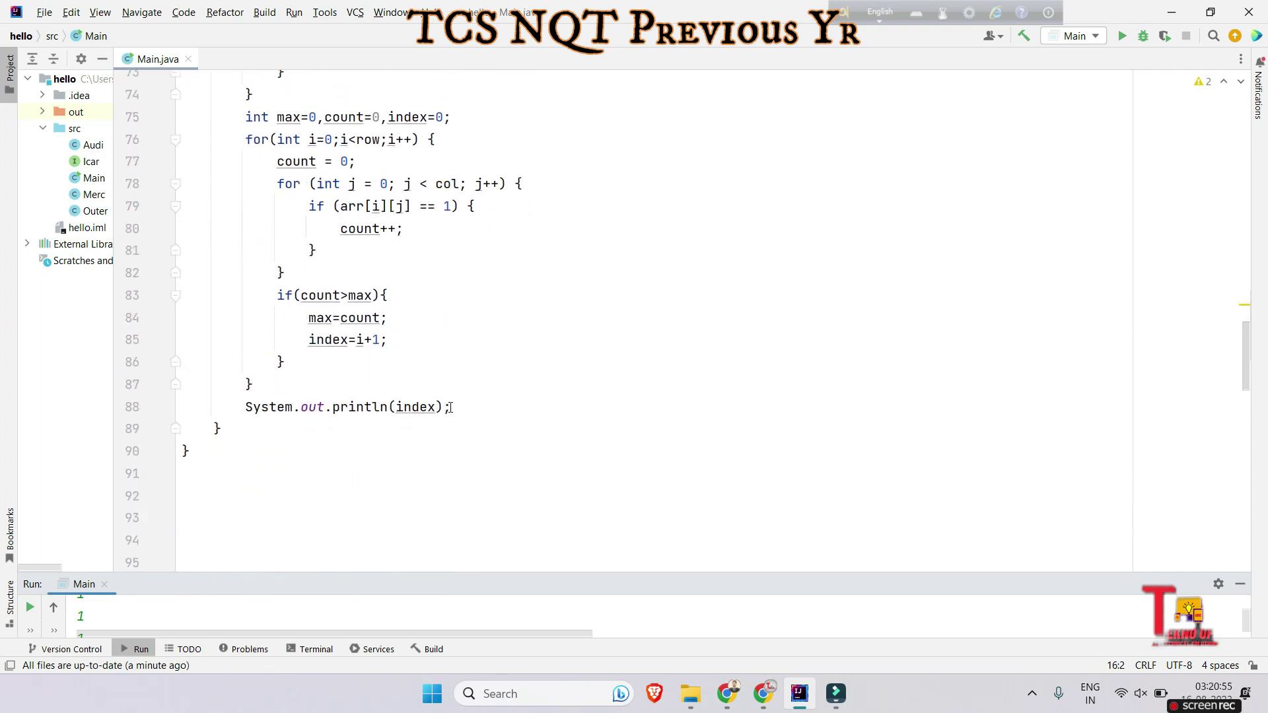
pyautogui.scroll(-1, 450, 406)
pyautogui.scroll(1, 449, 407)
pyautogui.scroll(2, 450, 407)
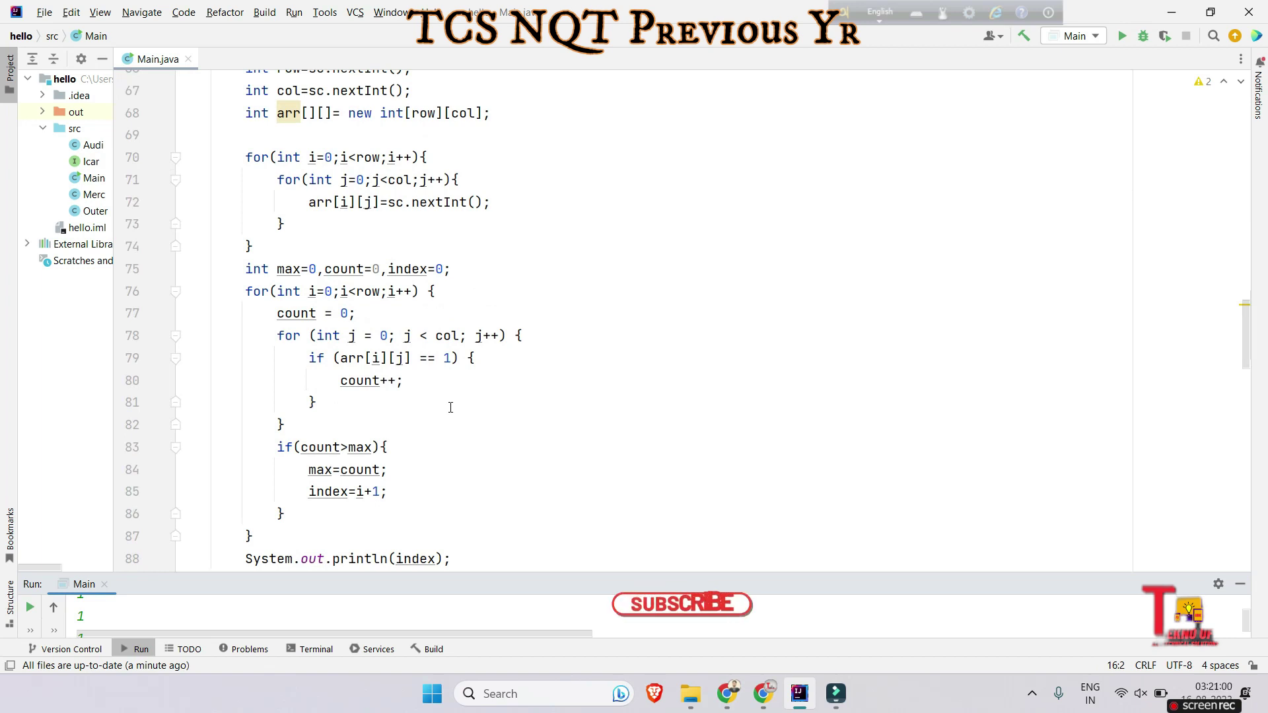